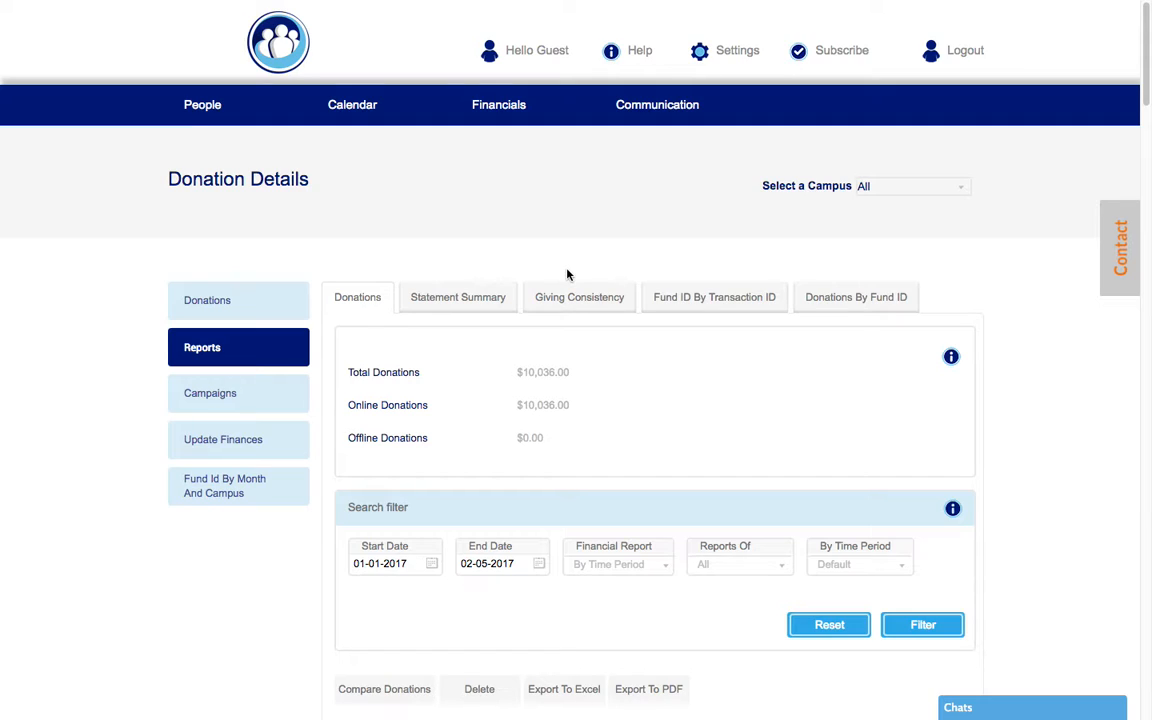
# Set the donation report's end date to 04-02-2017 and filter the donations.
pyautogui.scroll(-2, 785, 390)
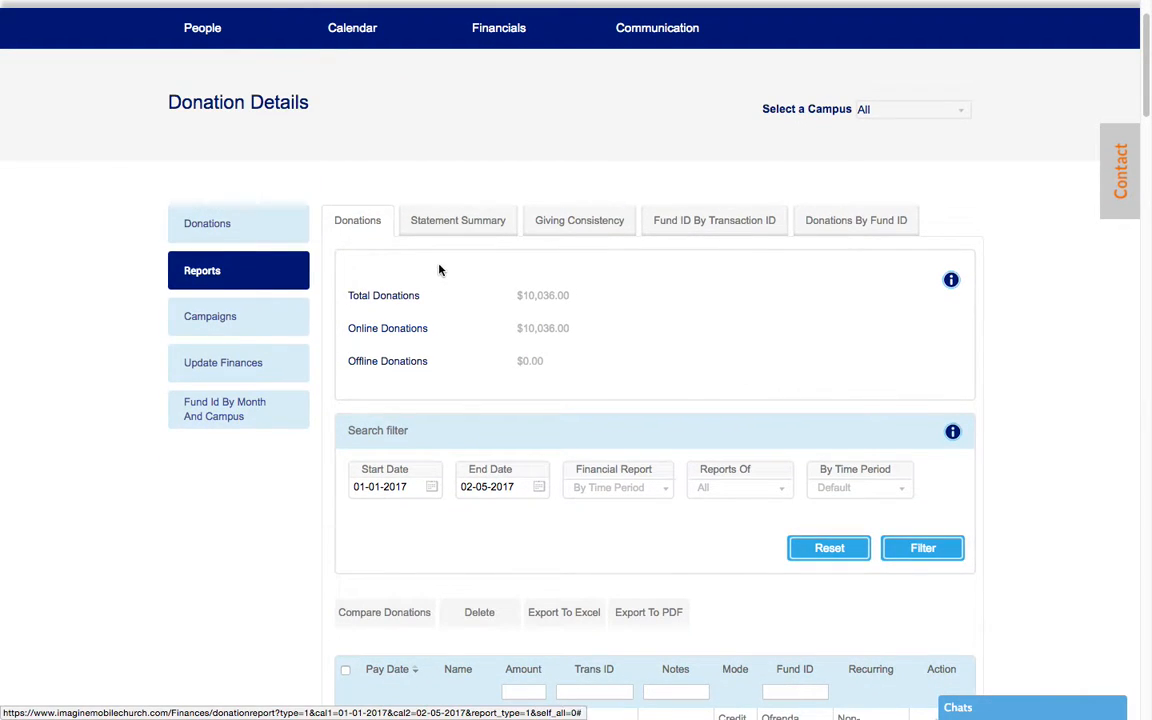
pyautogui.scroll(-1, 476, 350)
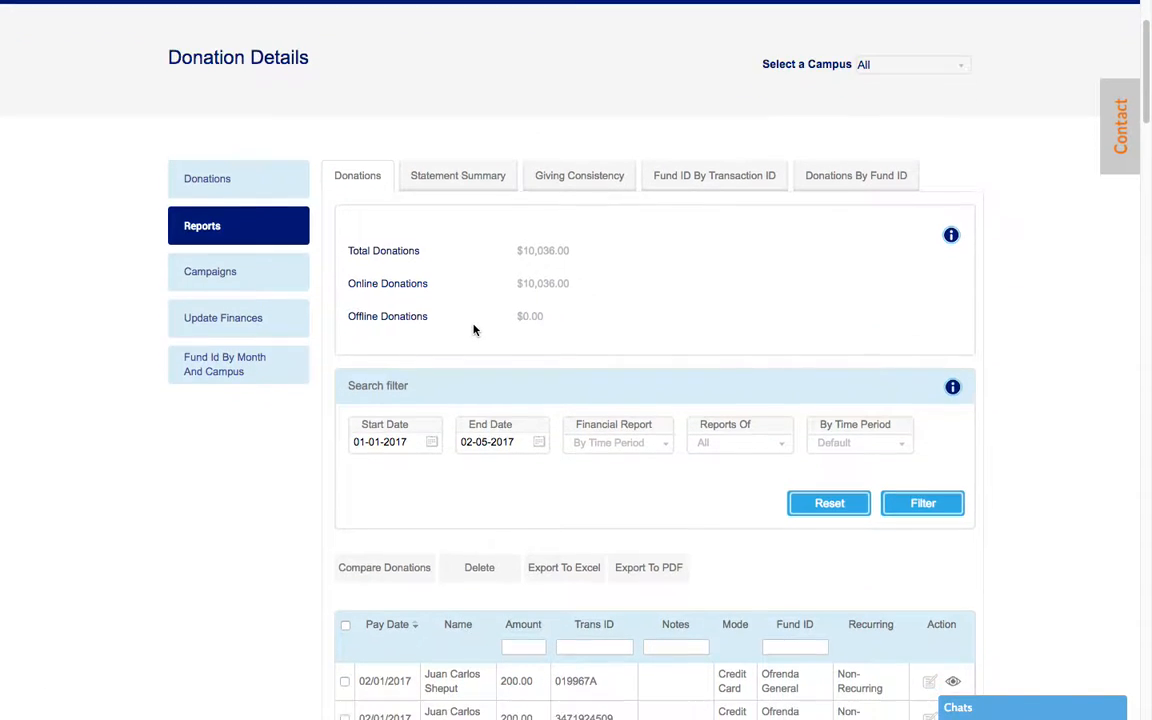
pyautogui.scroll(-1, 475, 330)
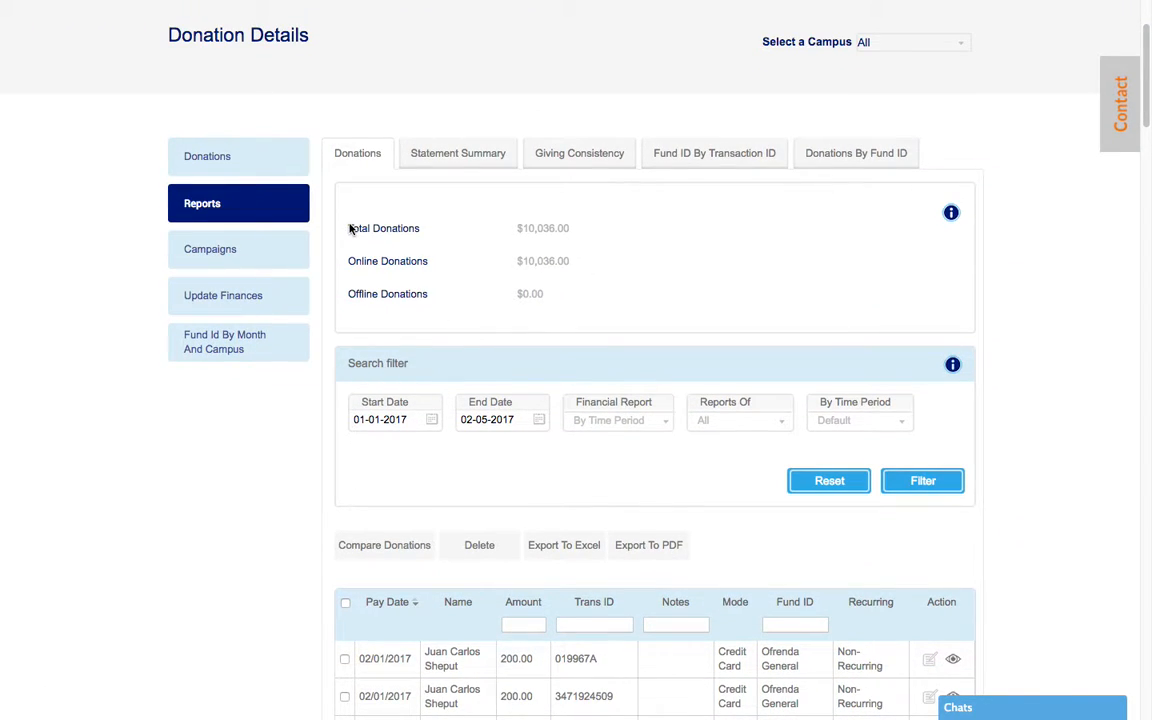
pyautogui.moveTo(349, 229); pyautogui.dragTo(432, 230)
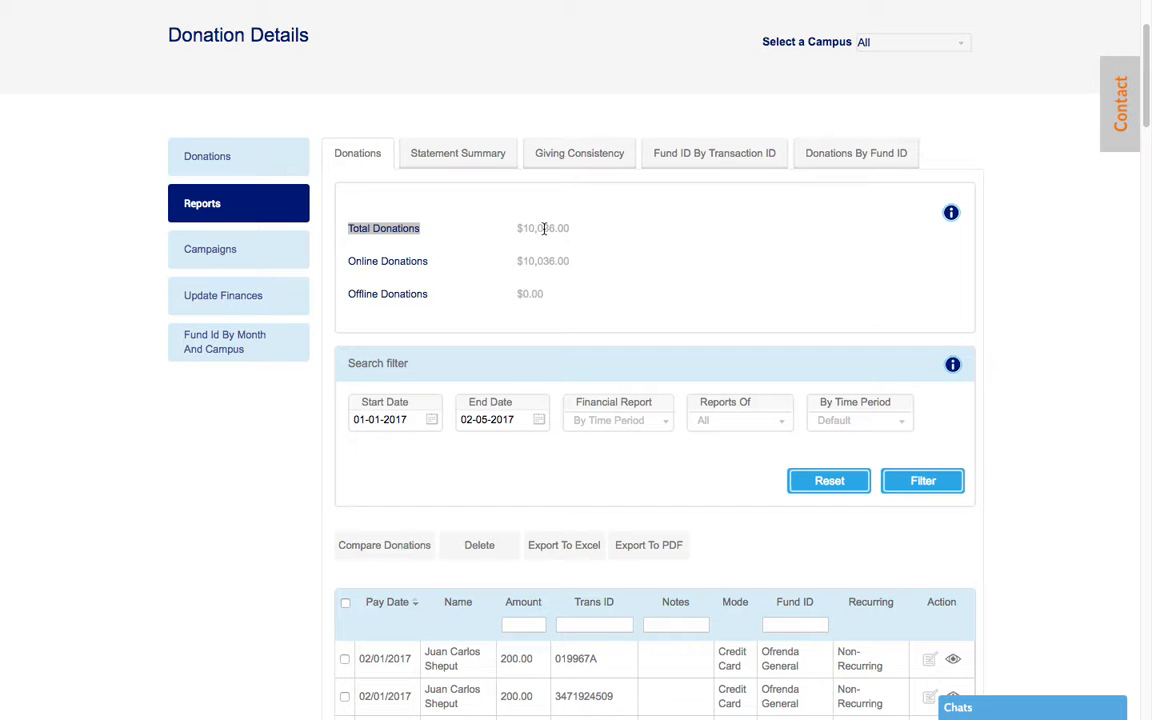
pyautogui.scroll(-1, 677, 290)
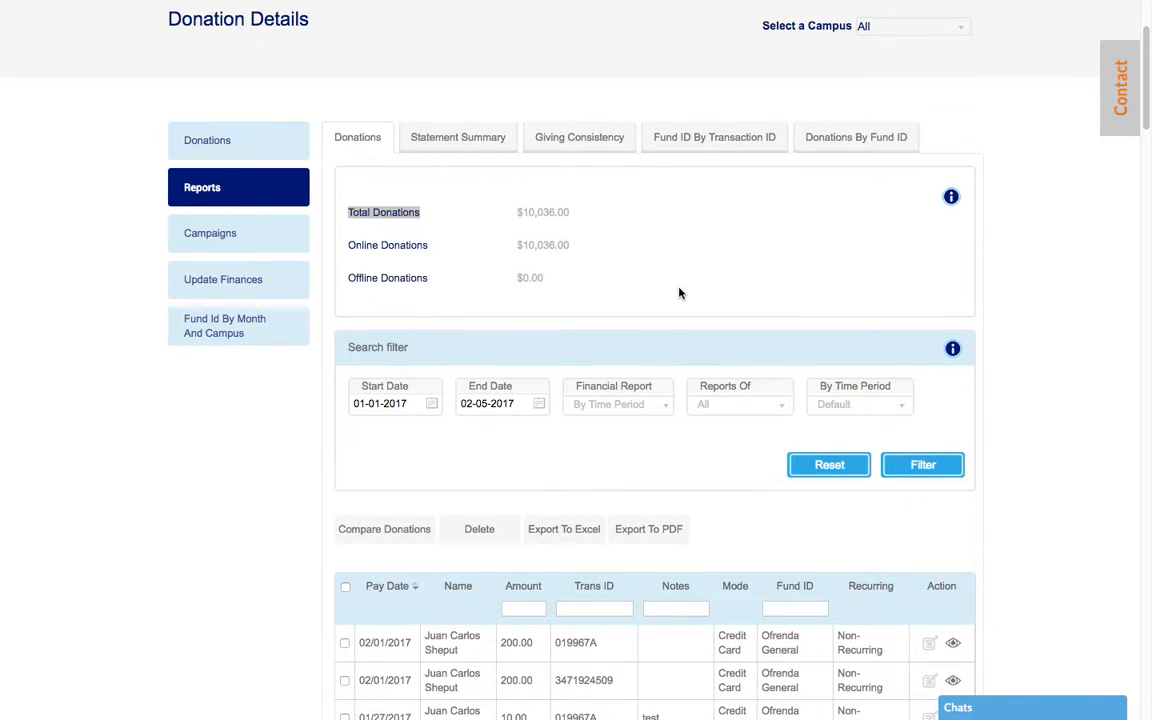
pyautogui.scroll(-1, 679, 292)
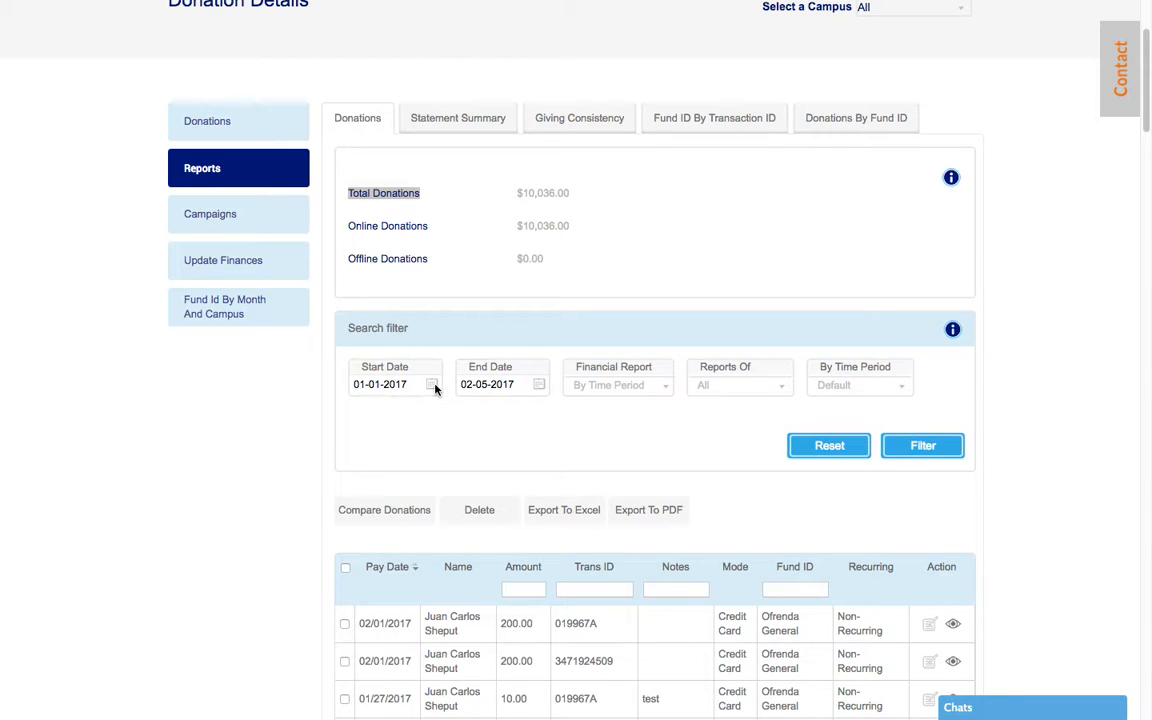
pyautogui.click(535, 389)
pyautogui.click(631, 407)
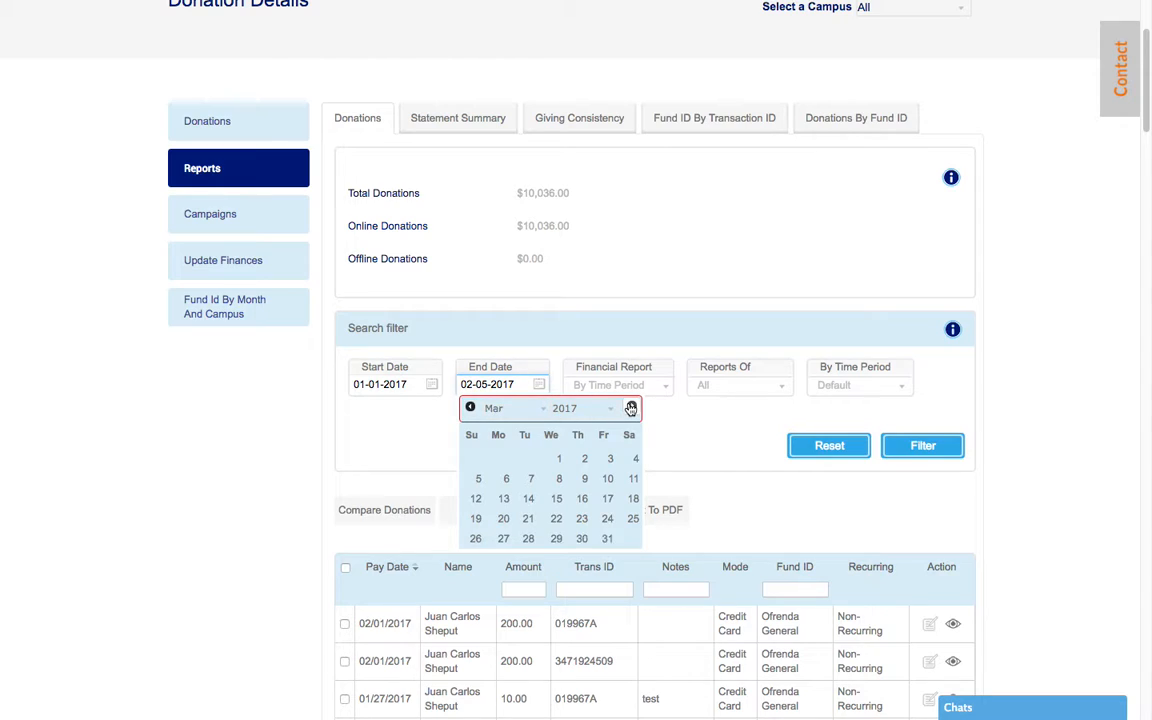
pyautogui.click(631, 407)
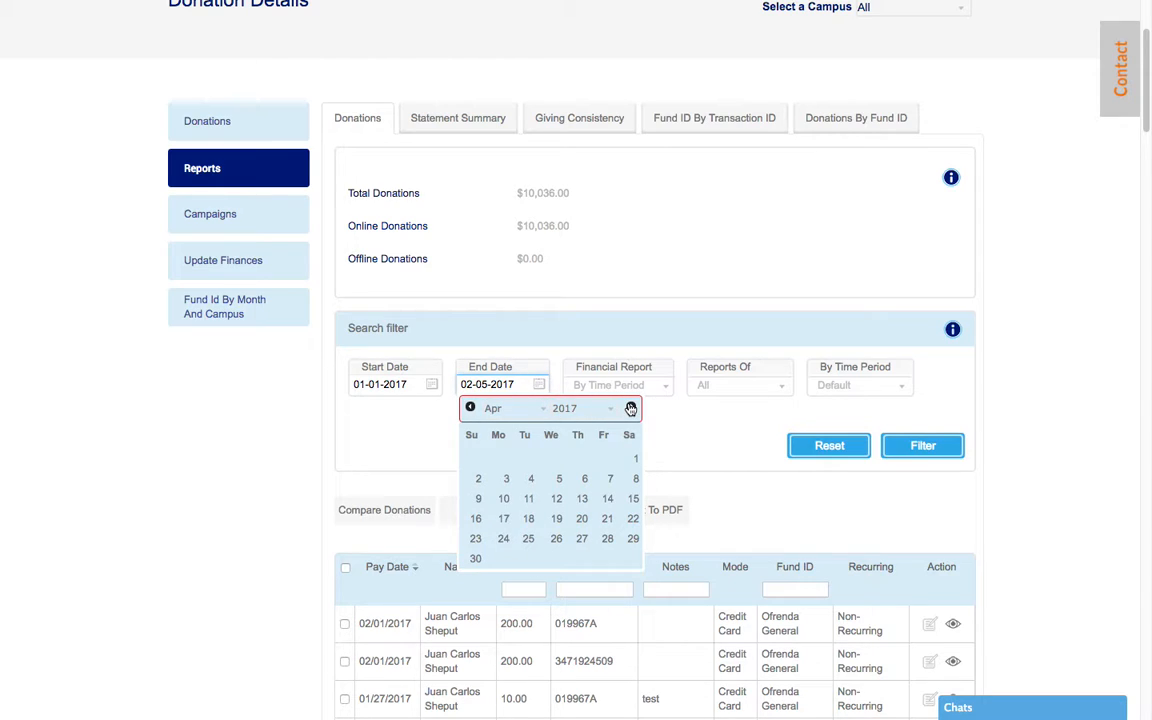
pyautogui.click(479, 481)
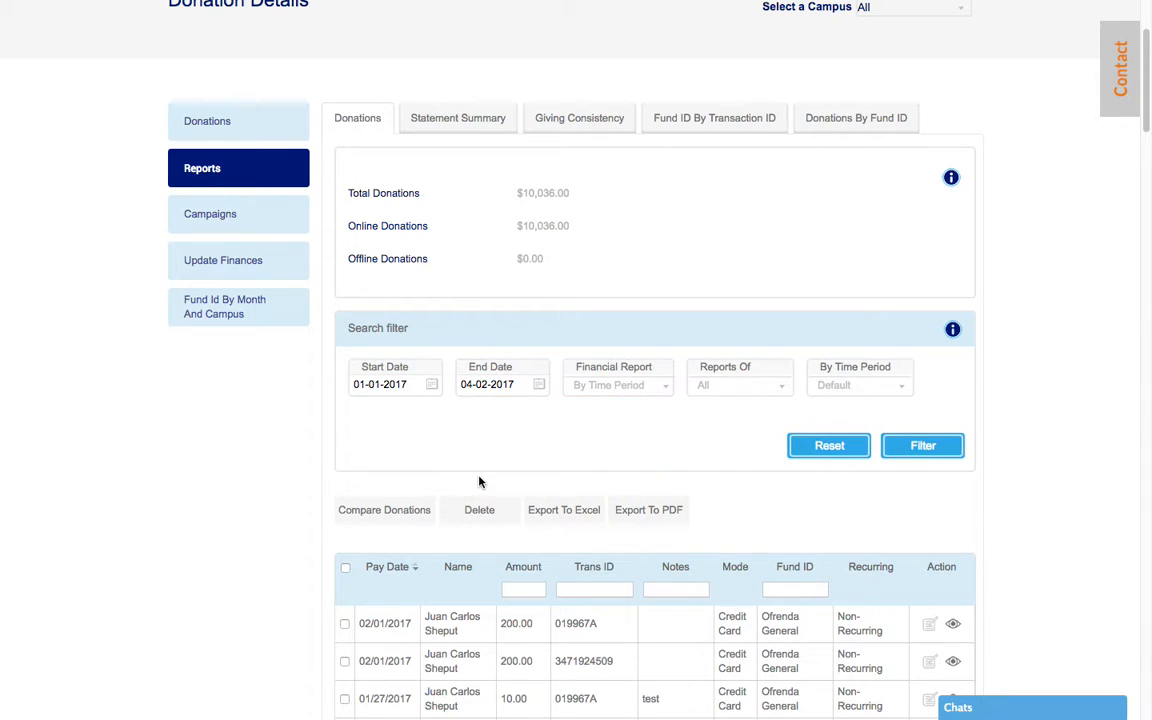
pyautogui.click(920, 451)
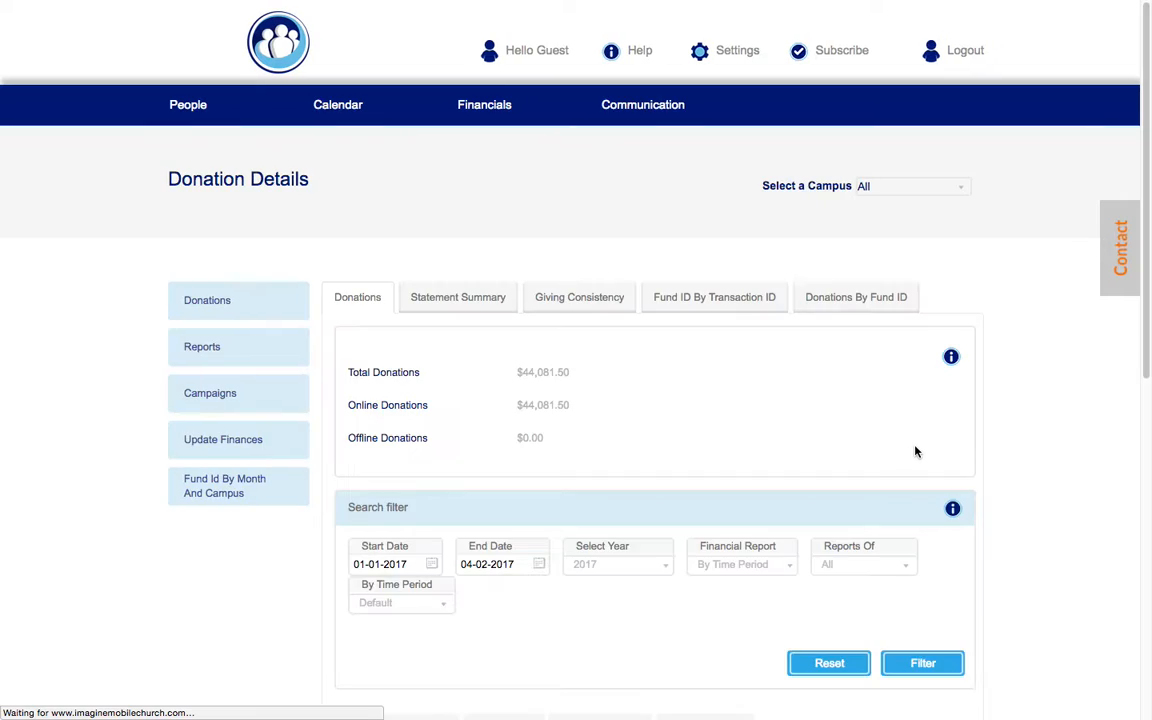
# Set the search filter's financial report to By Payment Type.
pyautogui.scroll(-3, 919, 453)
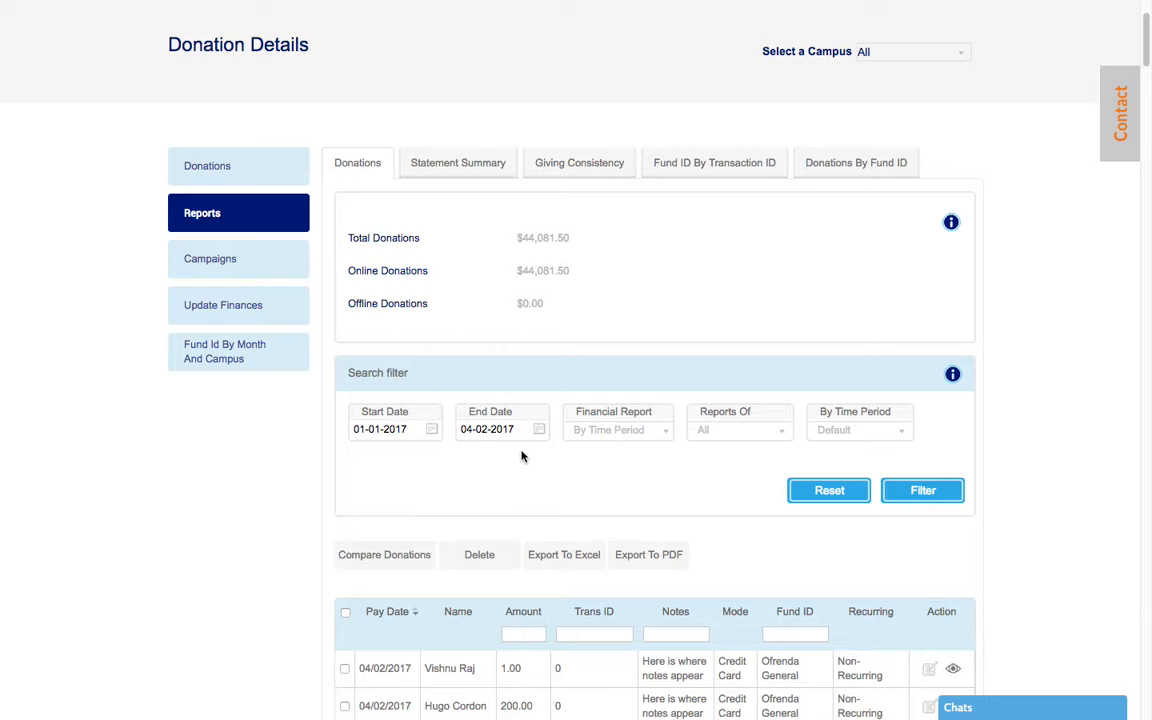
pyautogui.scroll(-2, 520, 455)
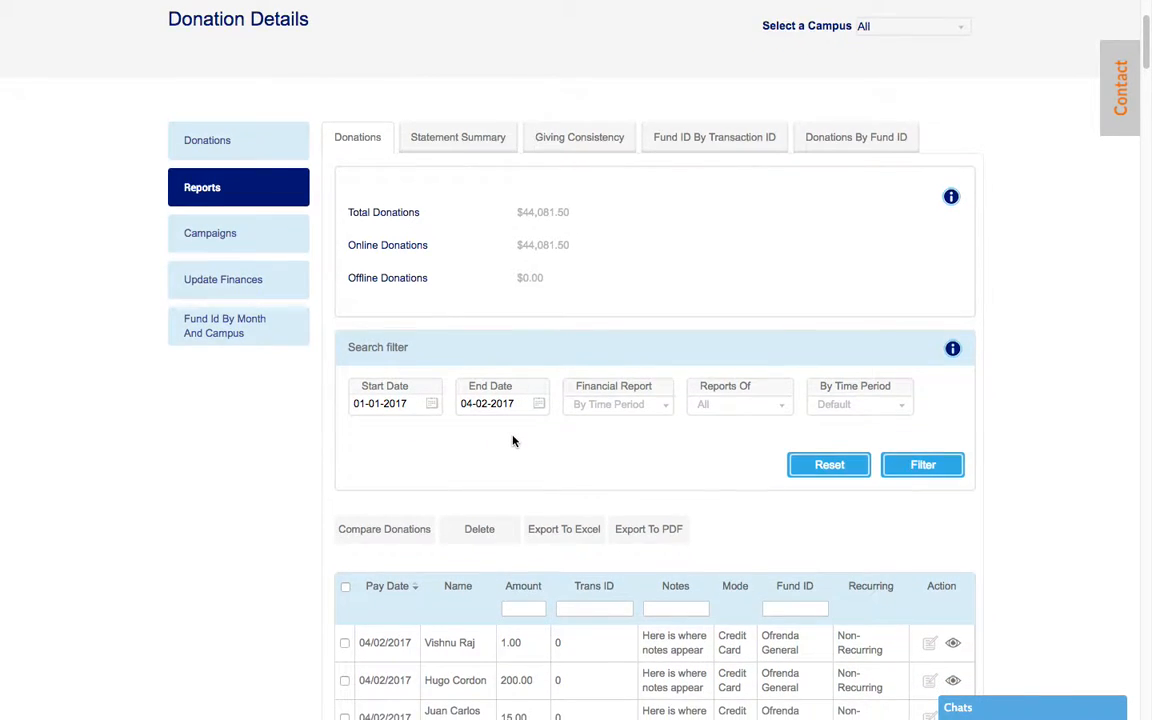
pyautogui.scroll(-3, 511, 438)
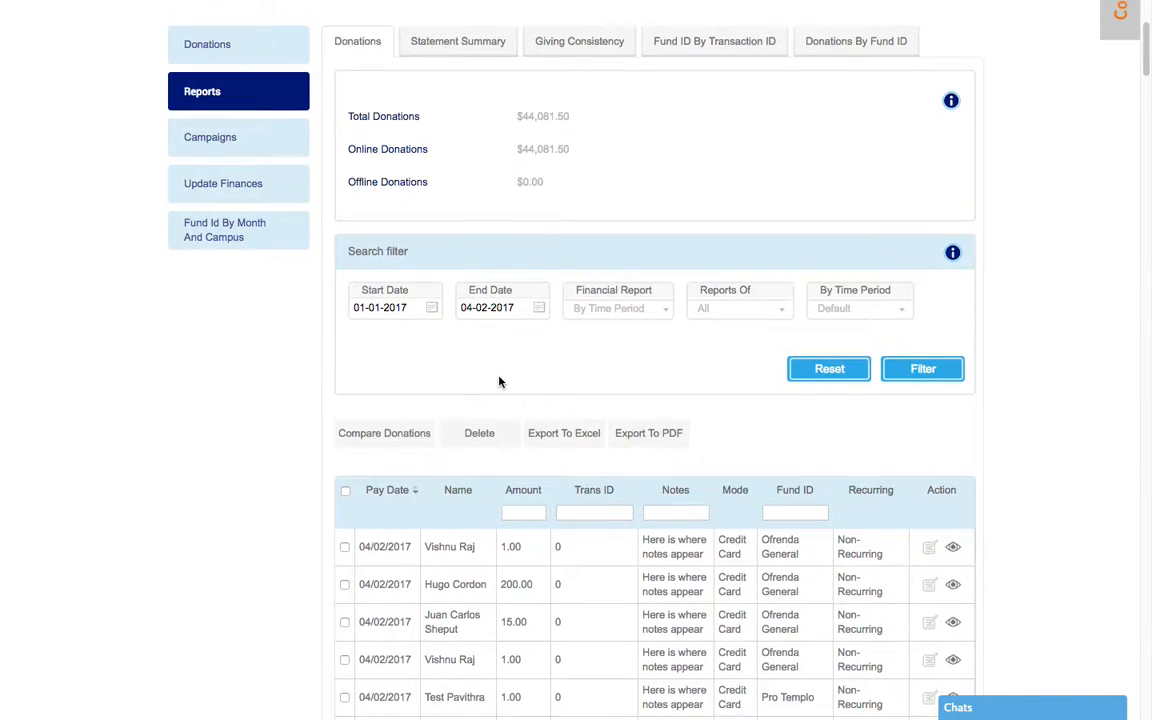
pyautogui.click(606, 312)
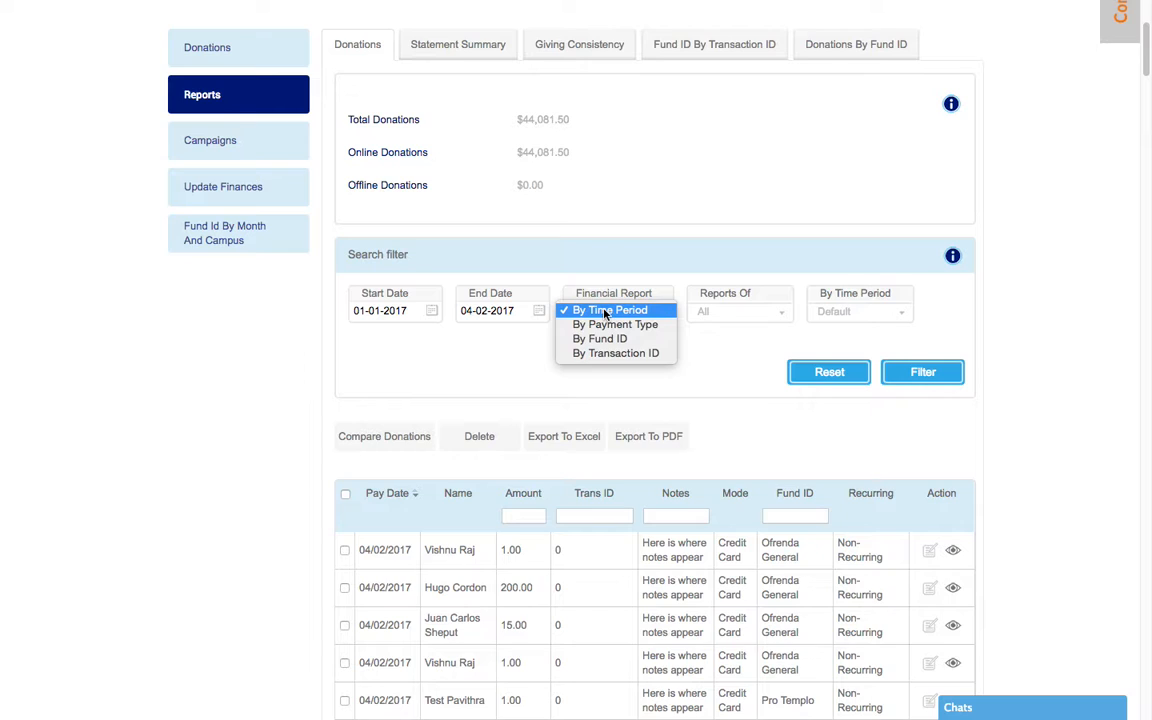
pyautogui.click(604, 325)
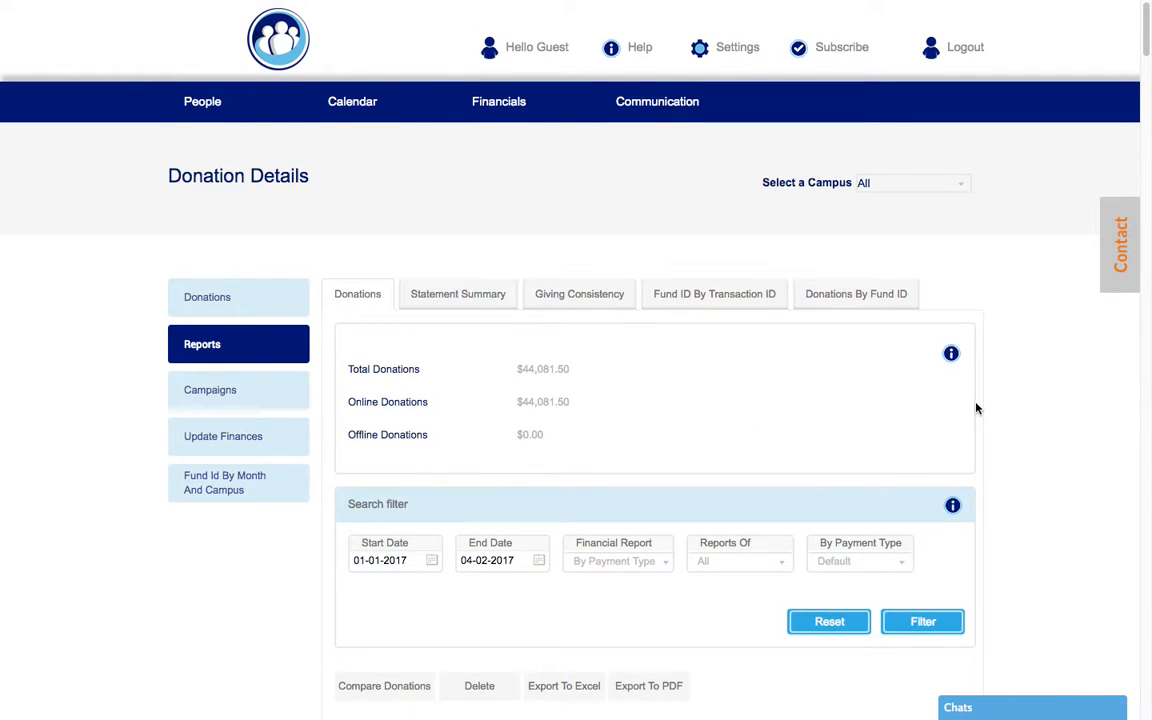
# Keep the report on all people and filter the donations by the Offline payment type.
pyautogui.scroll(-2, 975, 412)
pyautogui.scroll(-3, 973, 403)
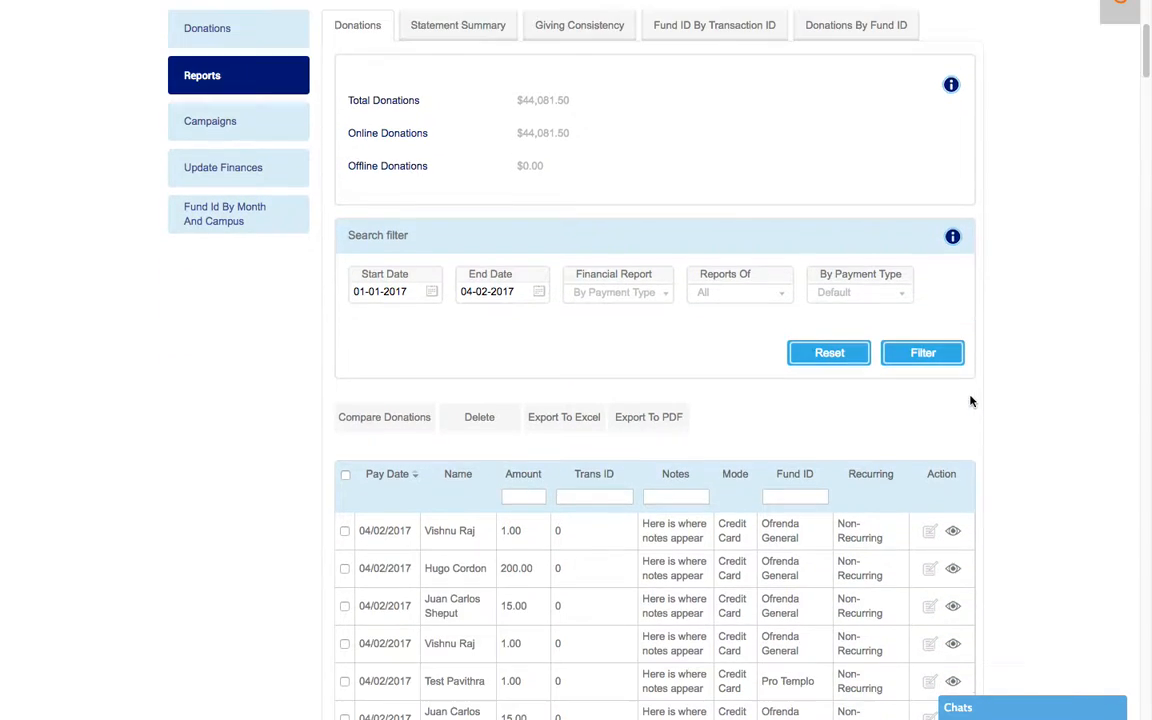
pyautogui.click(726, 297)
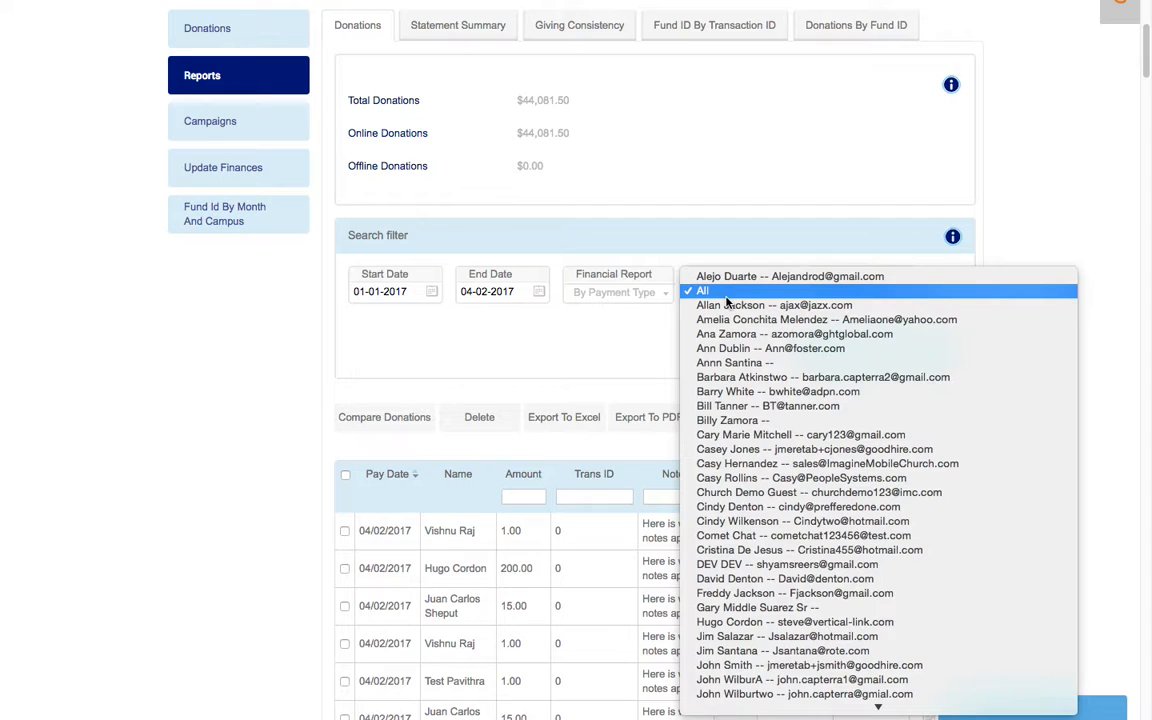
pyautogui.click(734, 294)
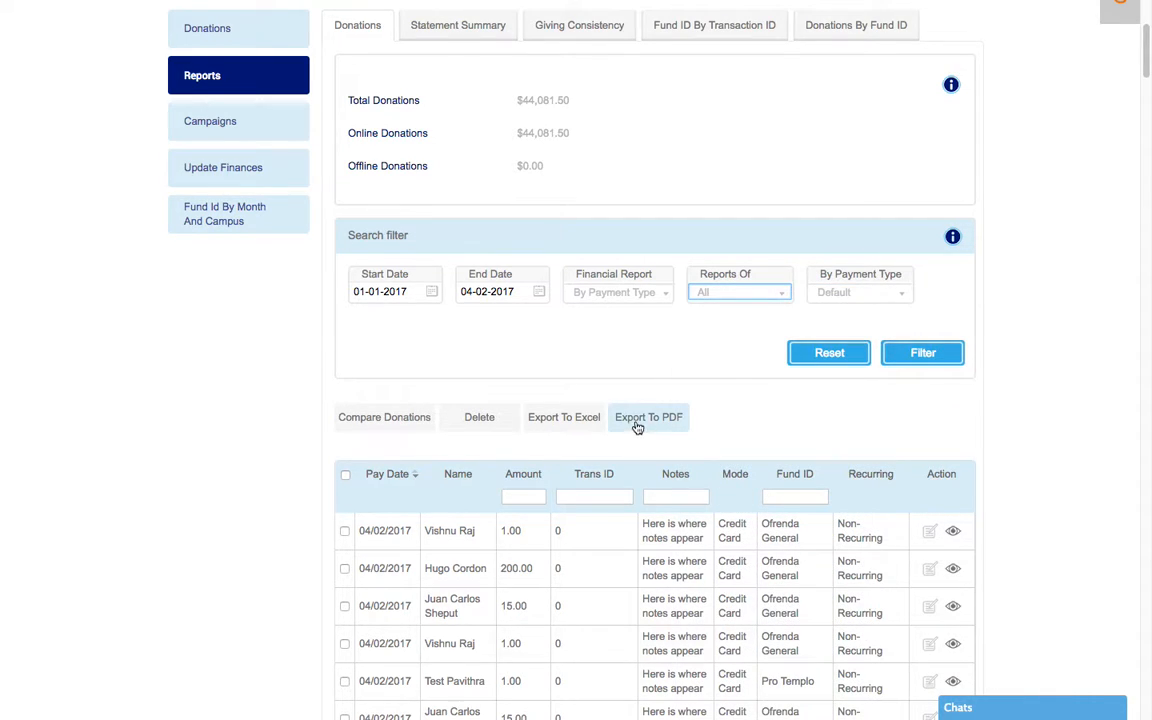
pyautogui.click(839, 293)
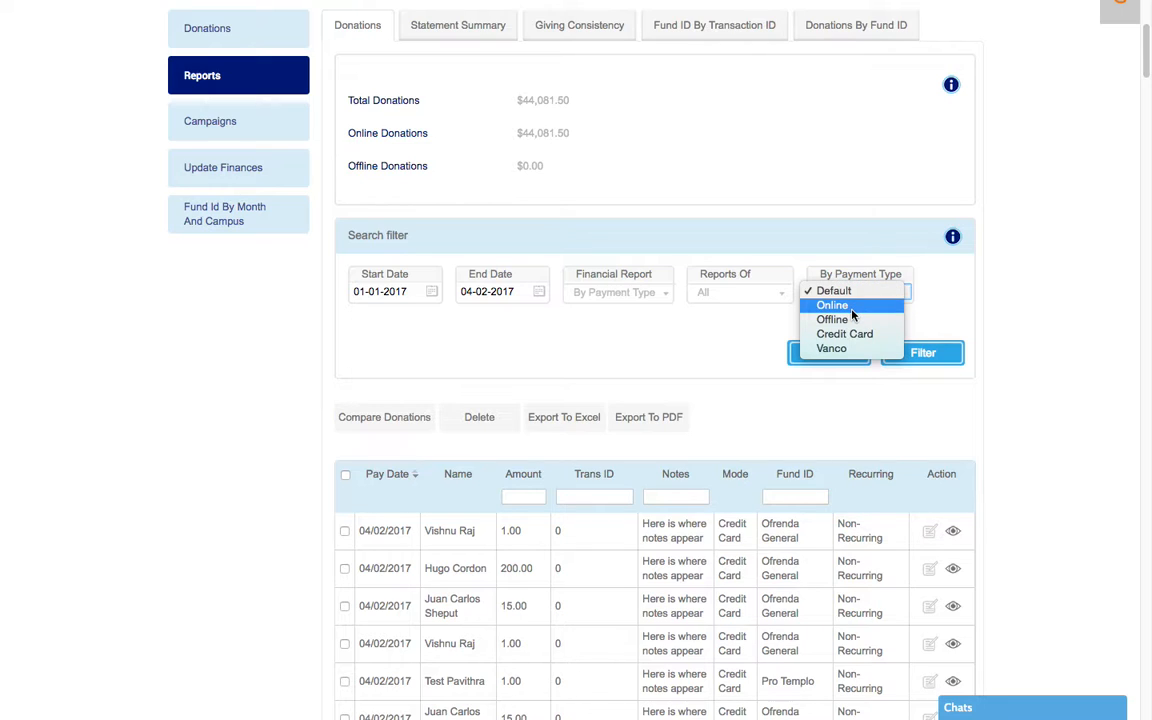
pyautogui.click(835, 319)
pyautogui.click(890, 358)
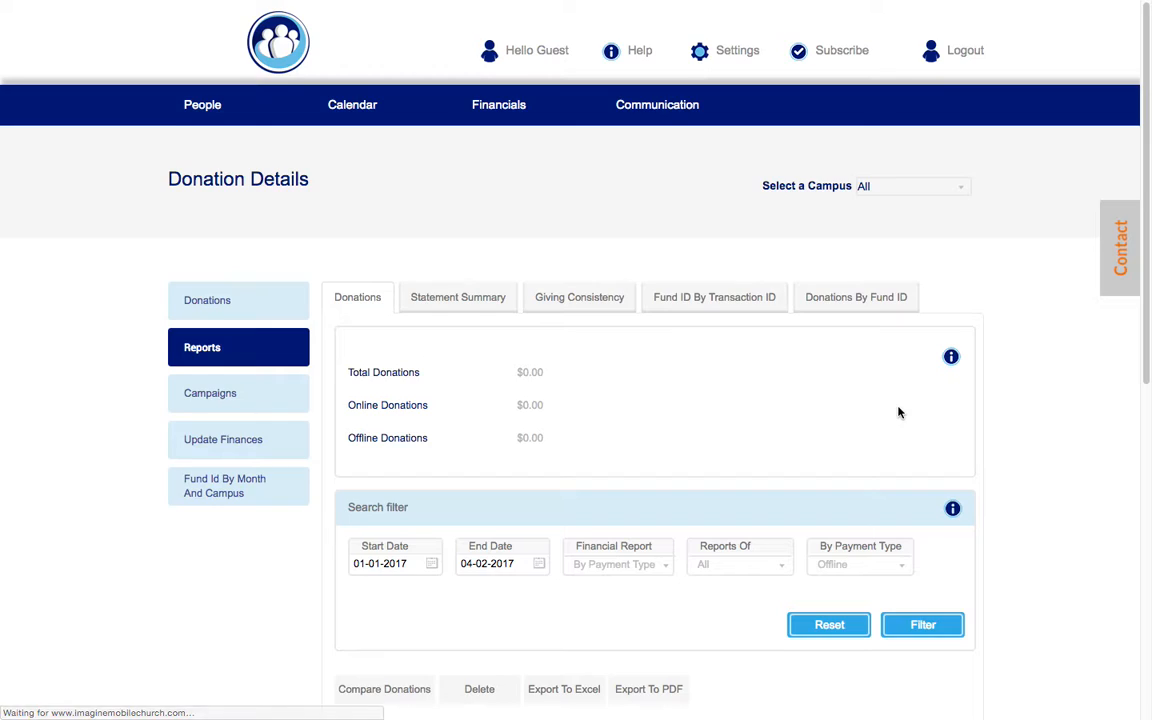
# Keep the financial report on By Payment Type and filter the donations by the Vanco payment type.
pyautogui.scroll(-4, 898, 415)
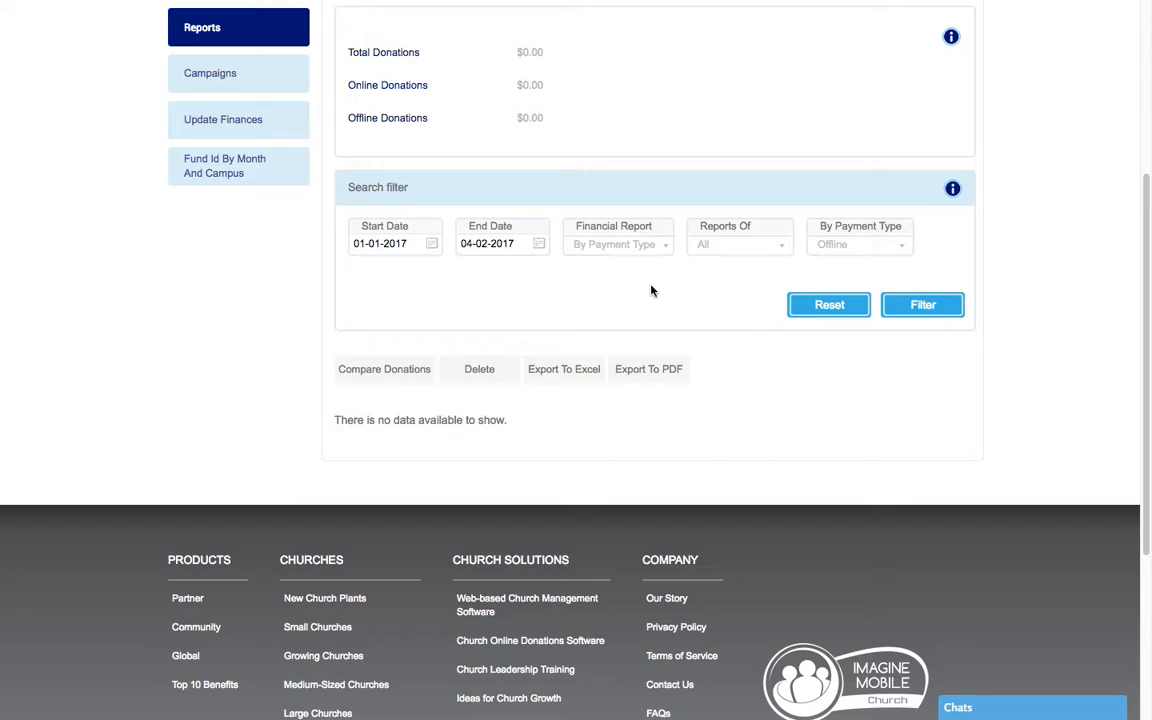
pyautogui.click(617, 244)
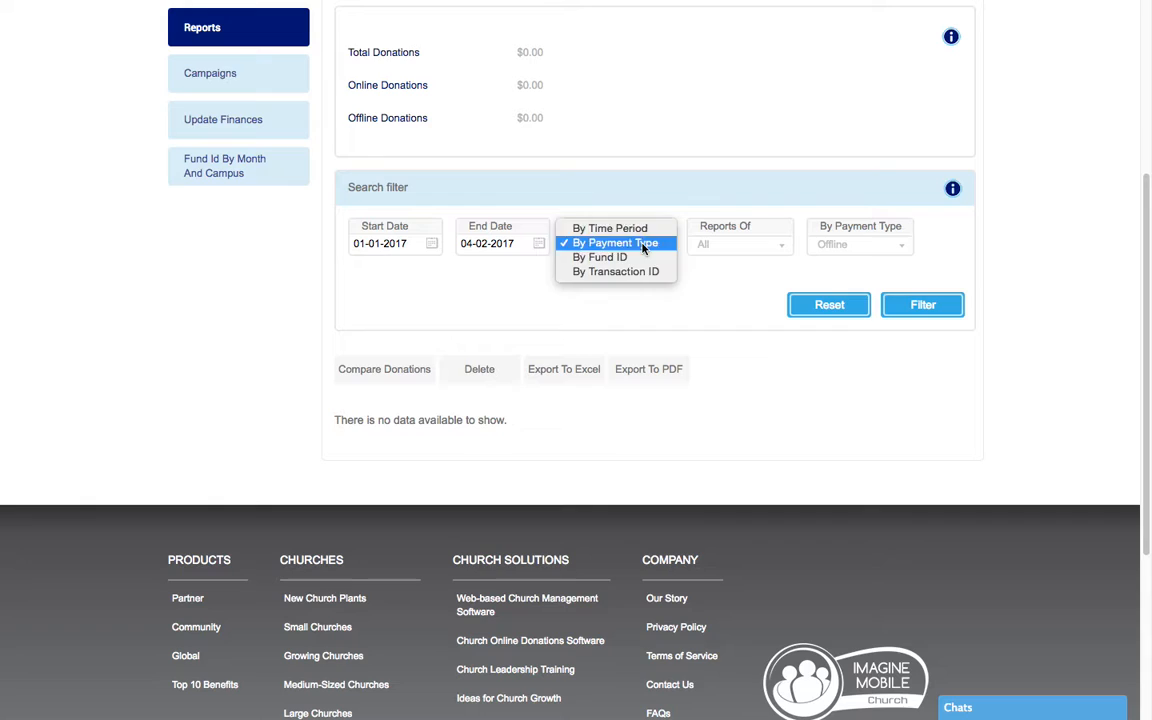
pyautogui.click(644, 246)
pyautogui.click(855, 246)
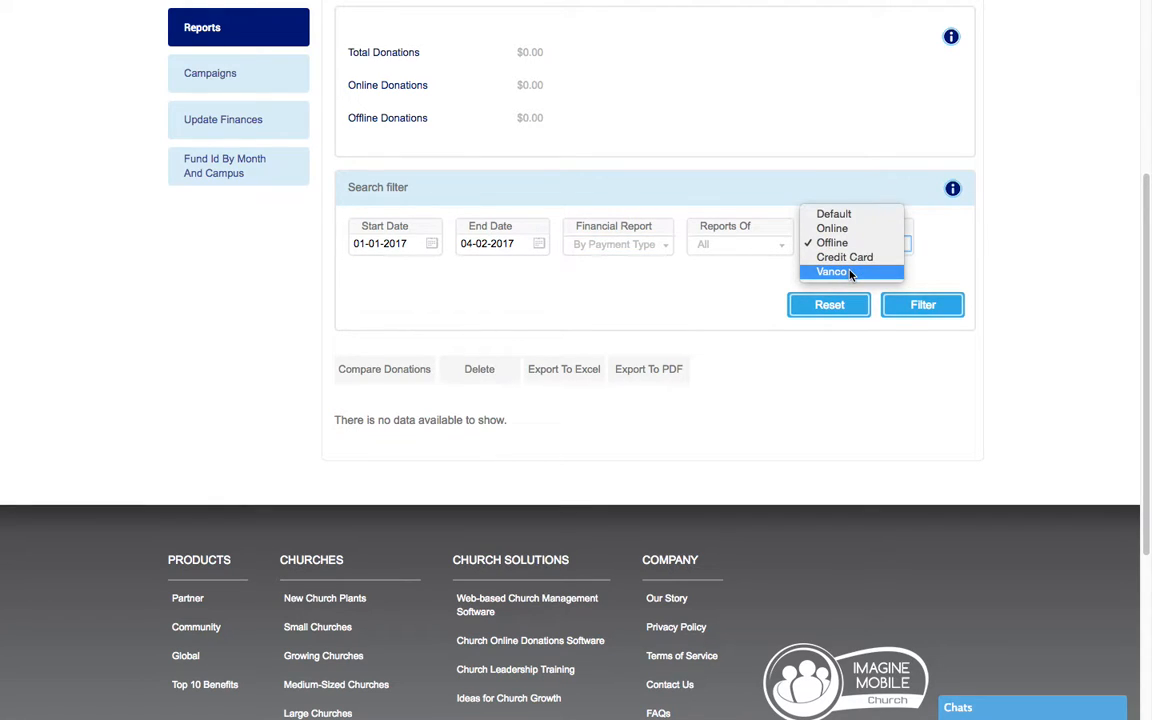
pyautogui.click(850, 272)
pyautogui.click(640, 370)
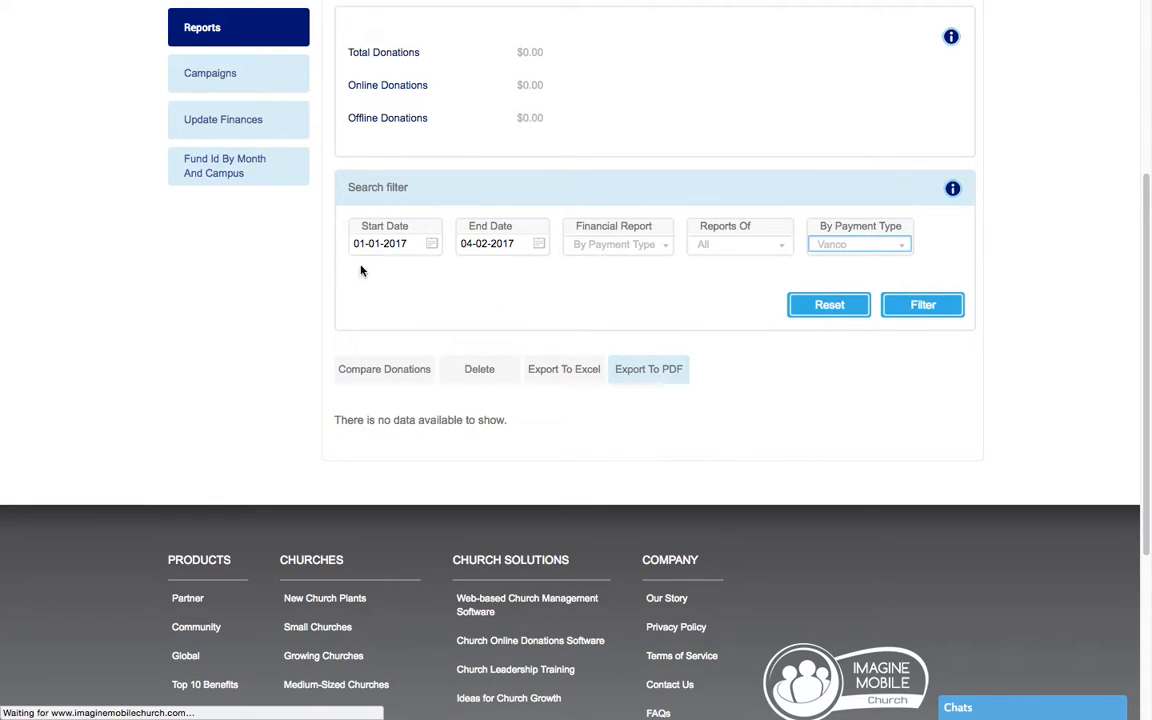
pyautogui.scroll(-1, 736, 424)
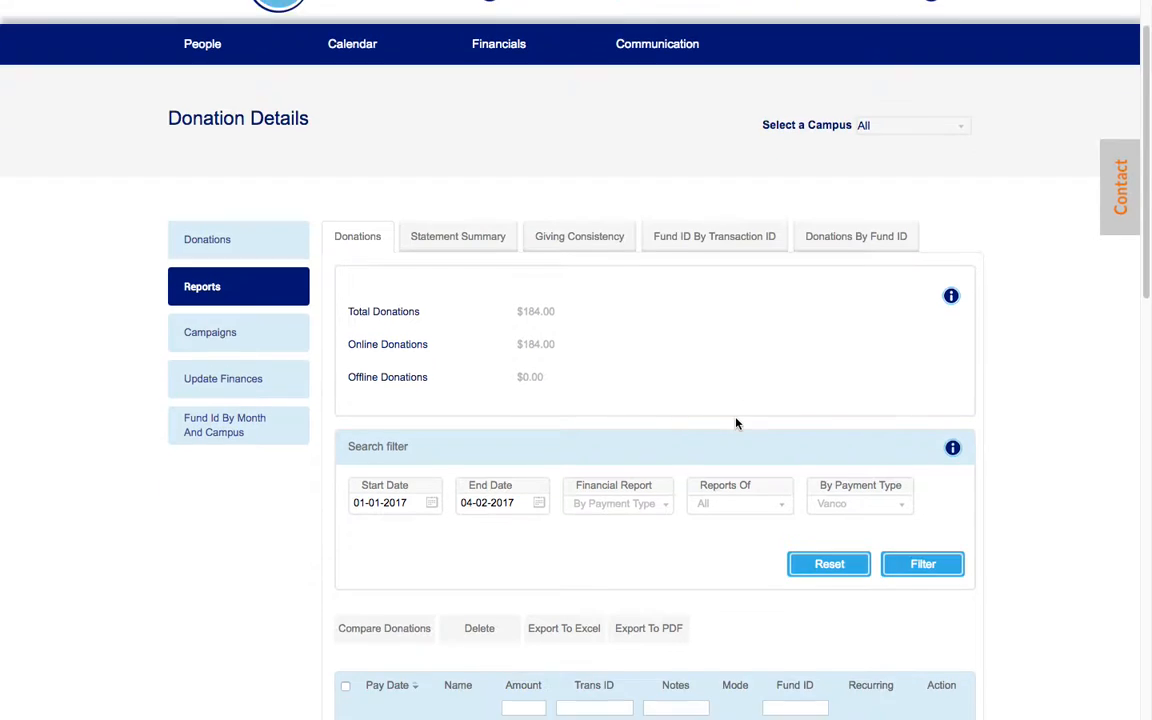
# Select the 1.00 donation dated 03/08/2017 and open the Compare Donations form.
pyautogui.scroll(-5, 736, 424)
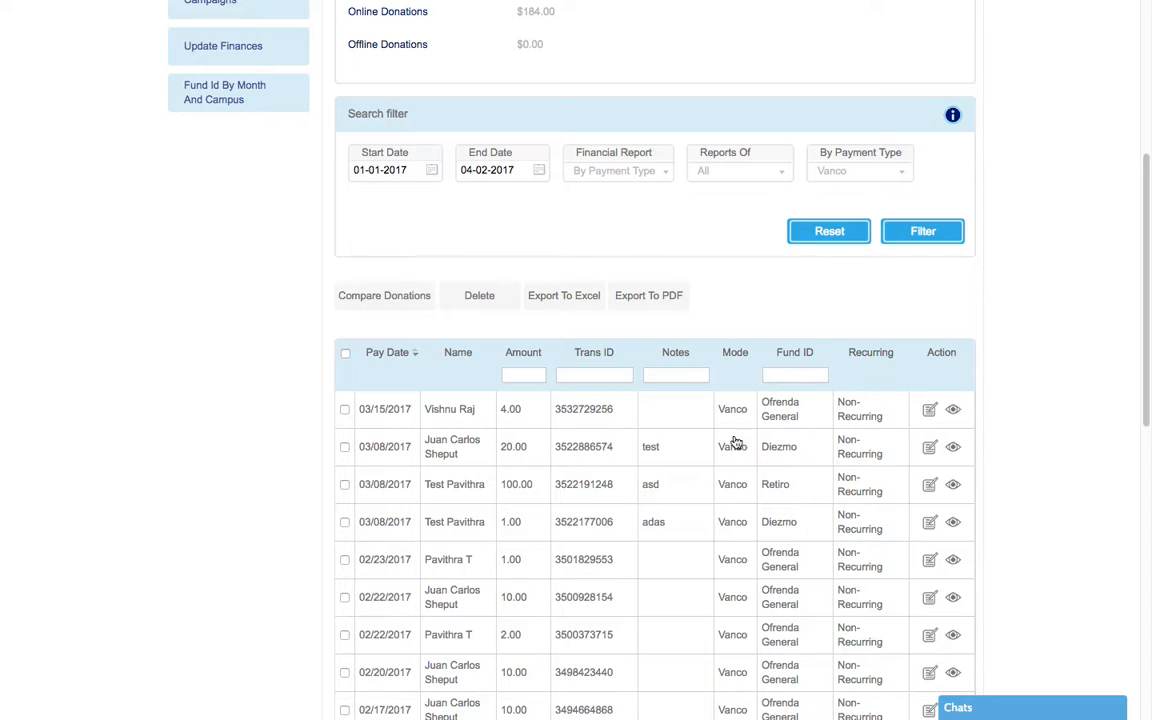
pyautogui.click(743, 519)
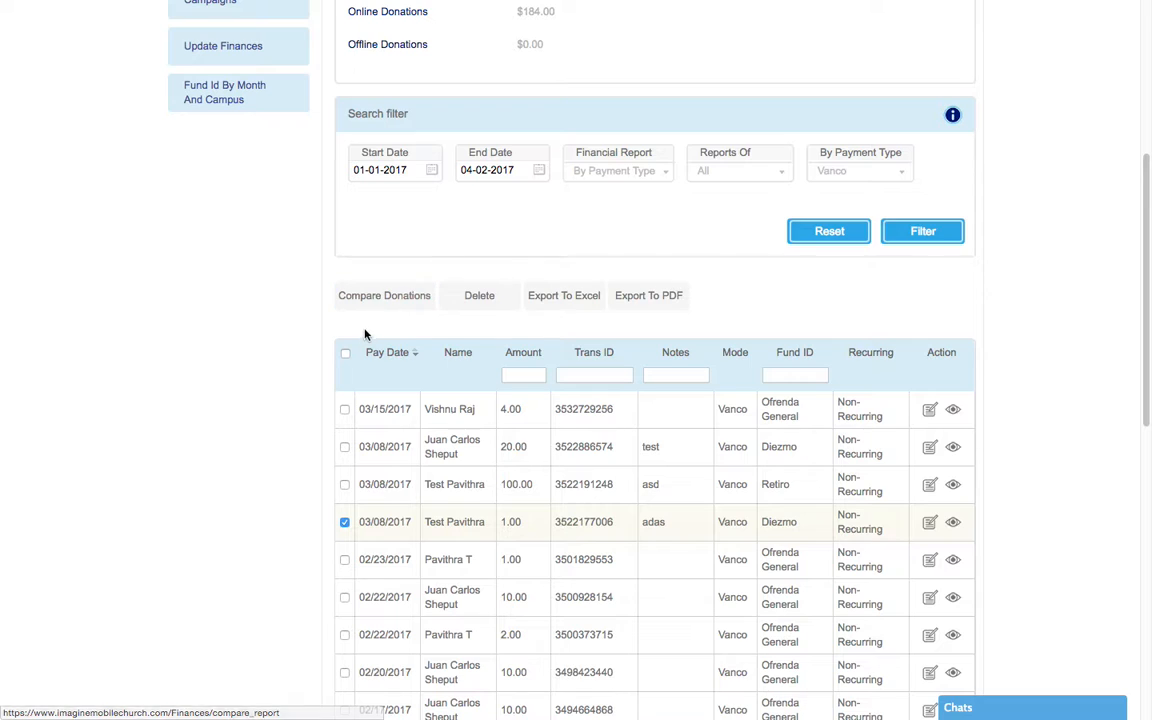
pyautogui.click(376, 298)
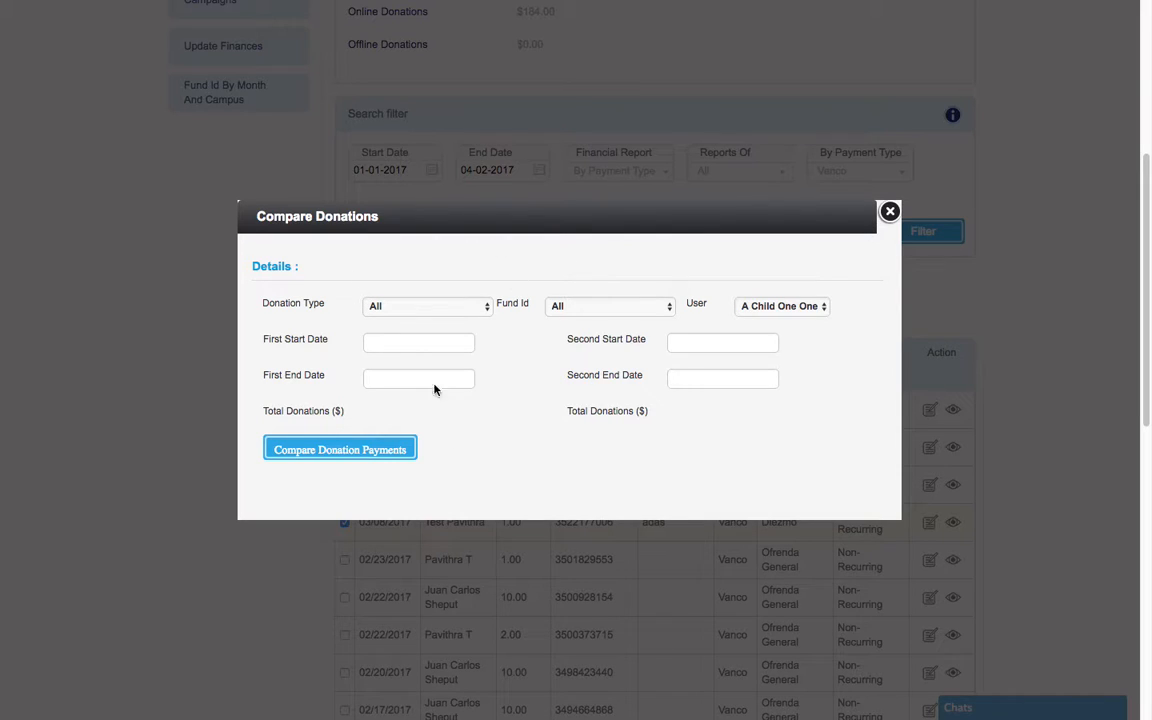
# Set the comparison's donation type to Online and its fund to General.
pyautogui.click(440, 308)
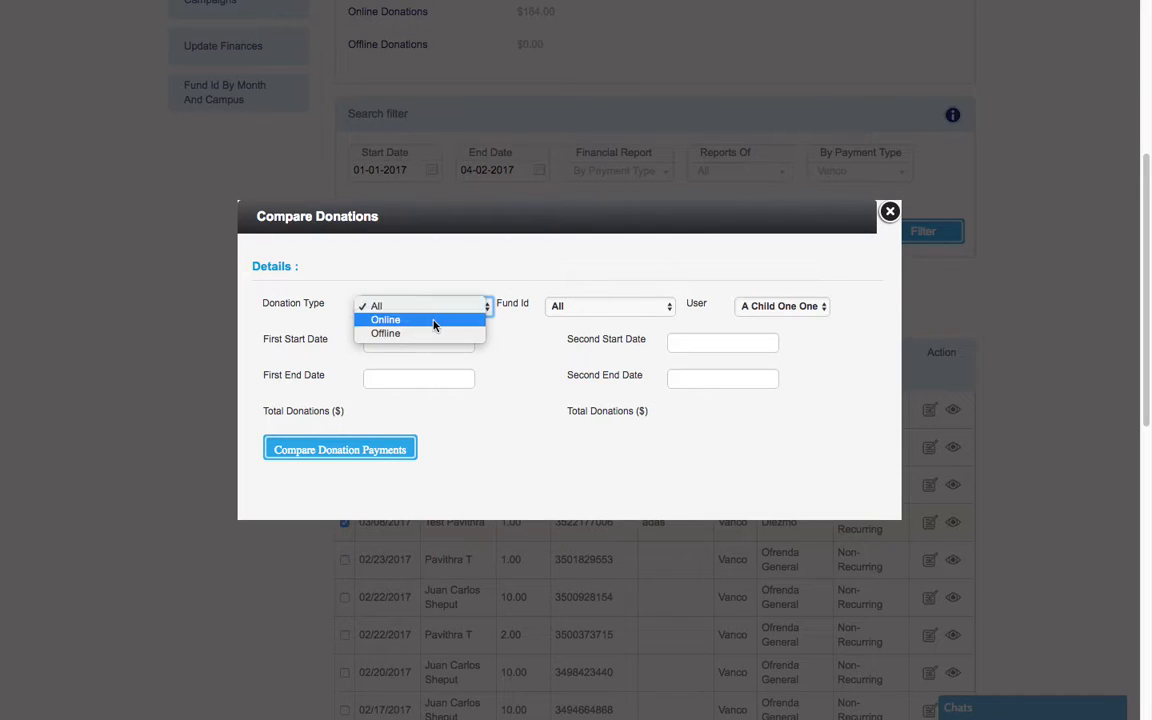
pyautogui.click(434, 322)
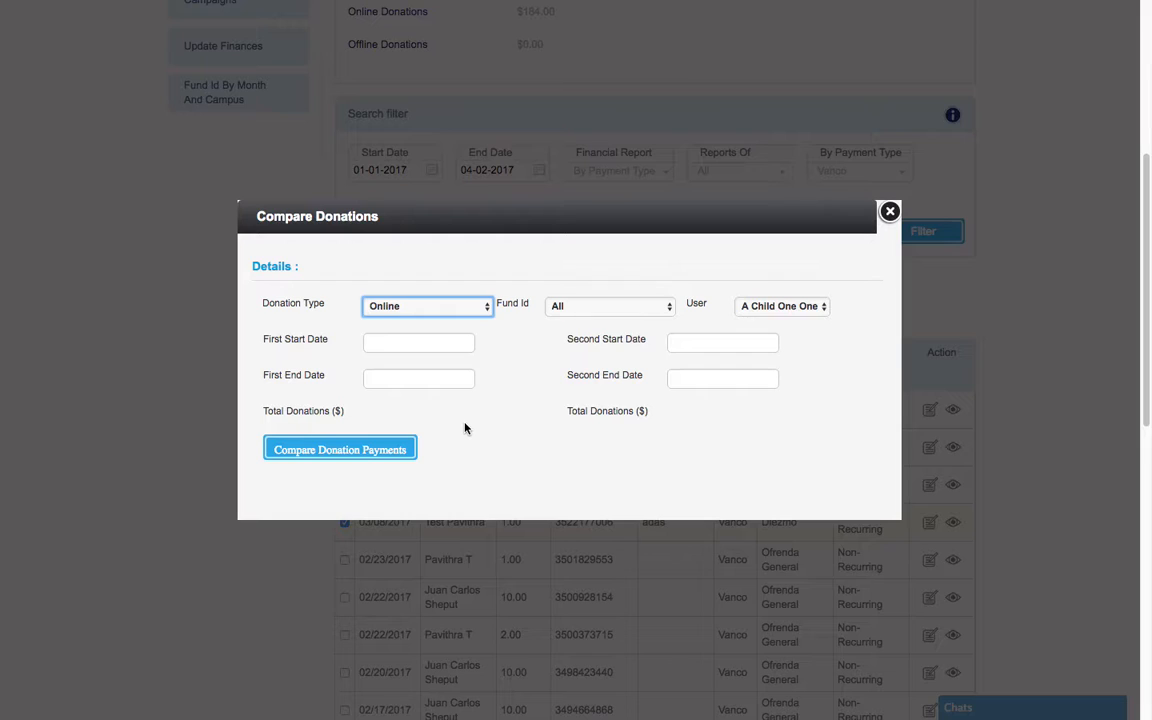
pyautogui.click(575, 309)
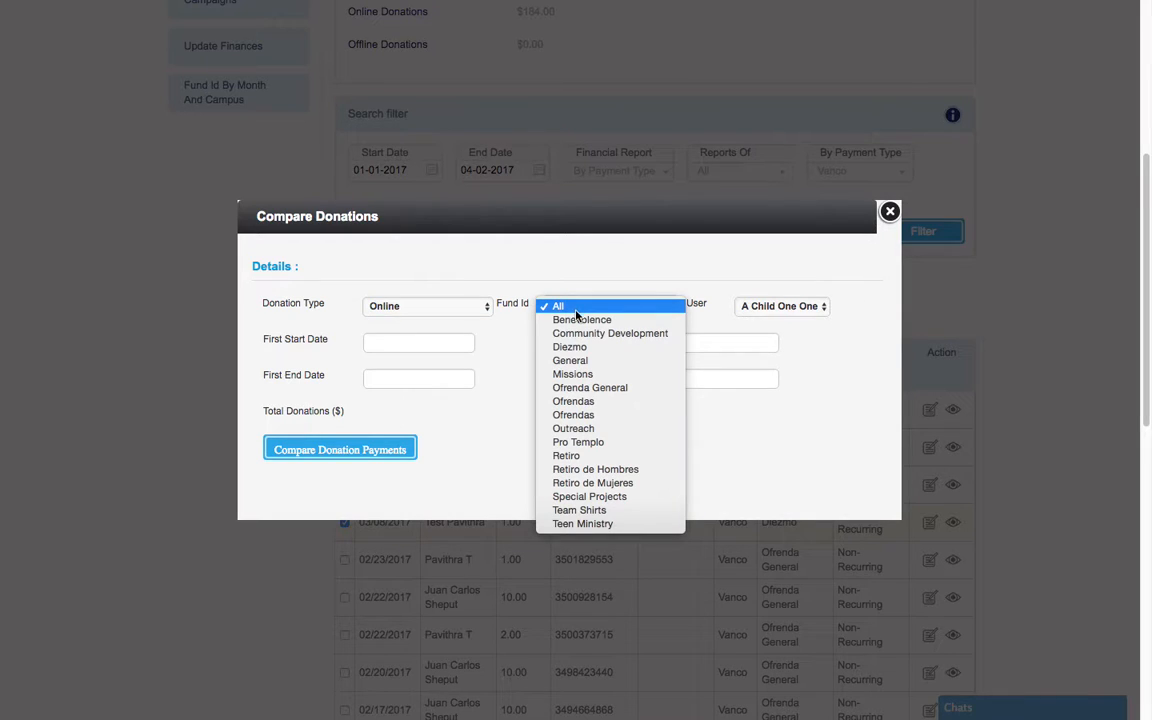
pyautogui.click(572, 360)
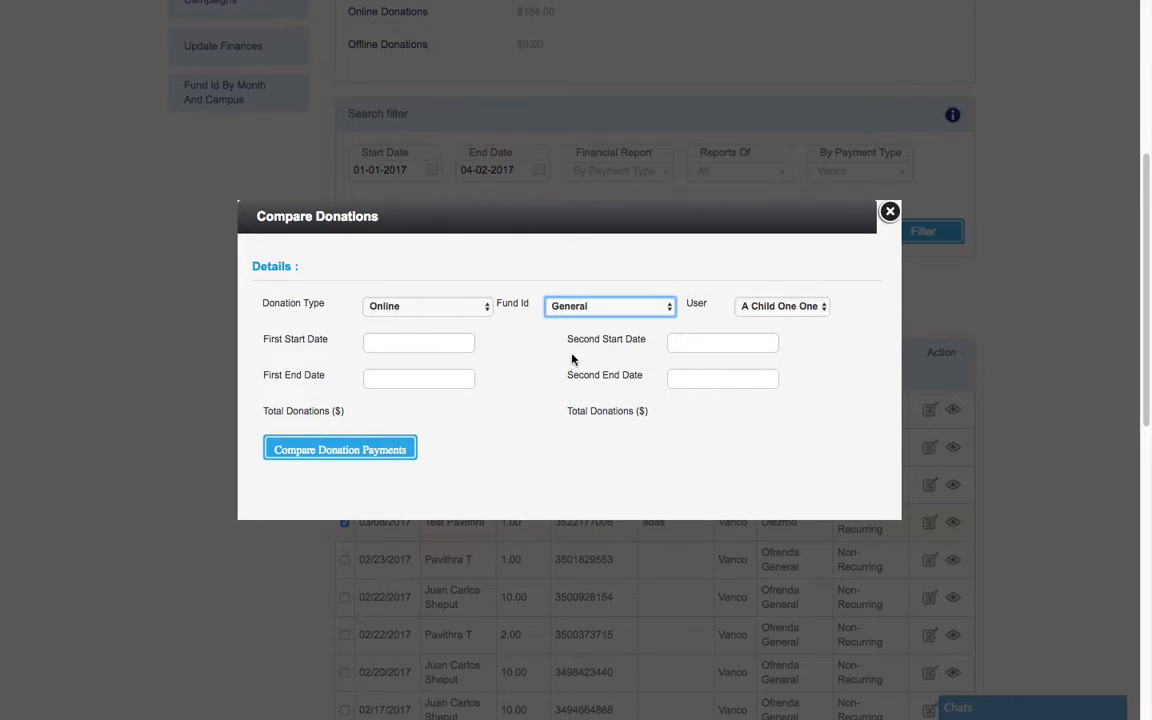
# Look through the users available for the donation comparison and keep the preselected one.
pyautogui.click(764, 308)
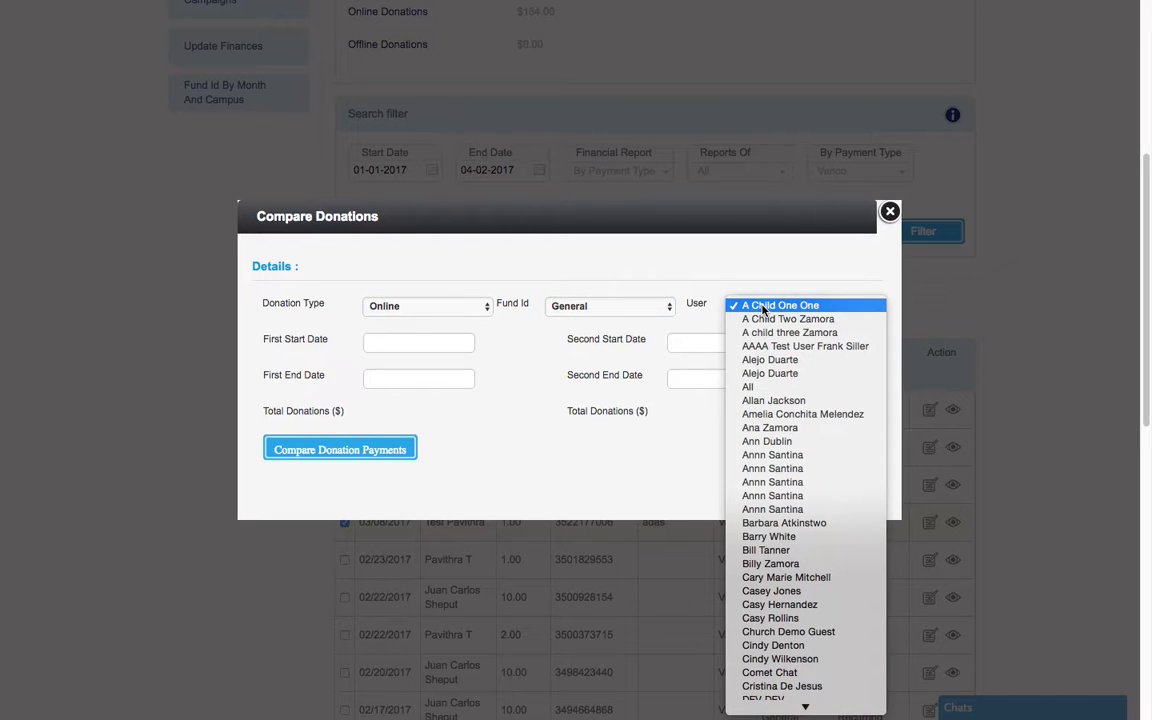
pyautogui.scroll(-10, 785, 460)
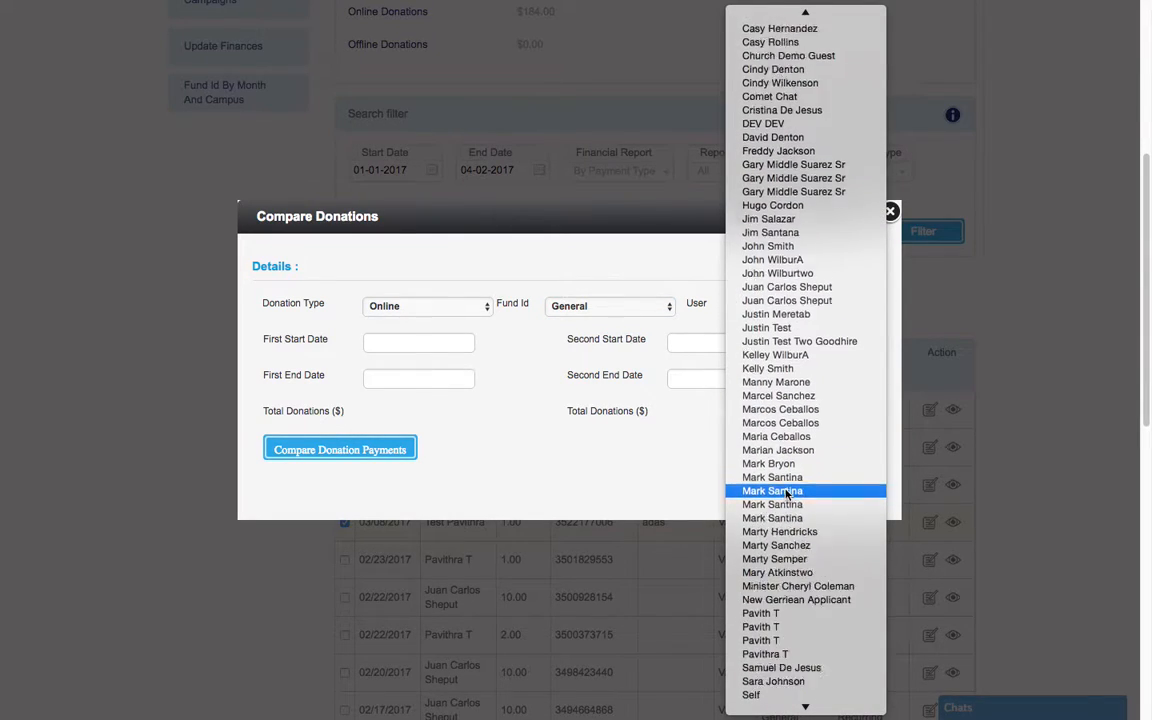
pyautogui.scroll(4, 787, 491)
pyautogui.click(787, 487)
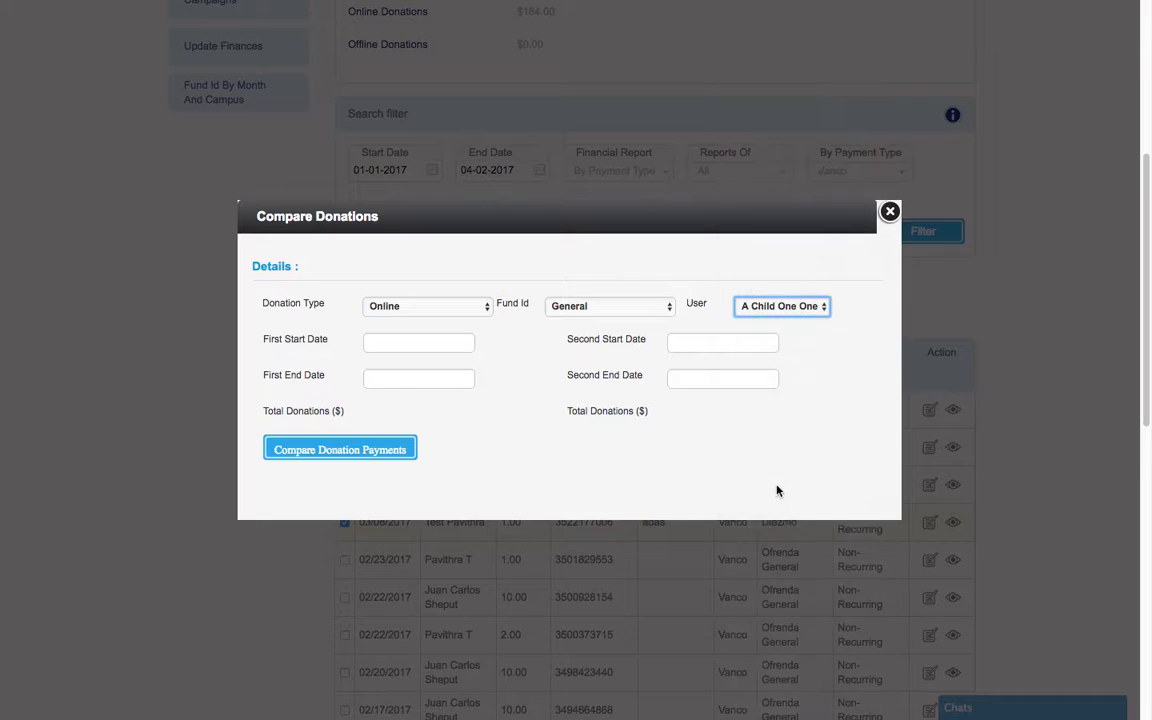
# Set the comparison's first period from 02-01-2017 to 05-29-2017.
pyautogui.click(427, 345)
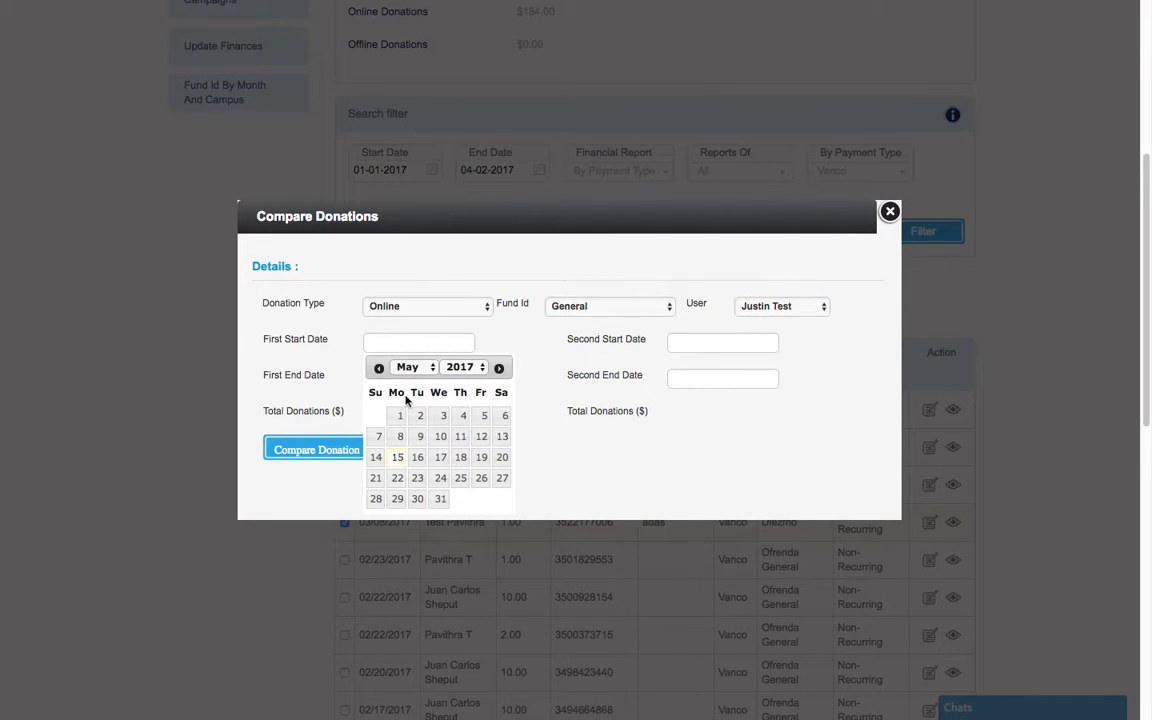
pyautogui.click(379, 368)
pyautogui.click(379, 368)
pyautogui.click(379, 368)
pyautogui.click(443, 415)
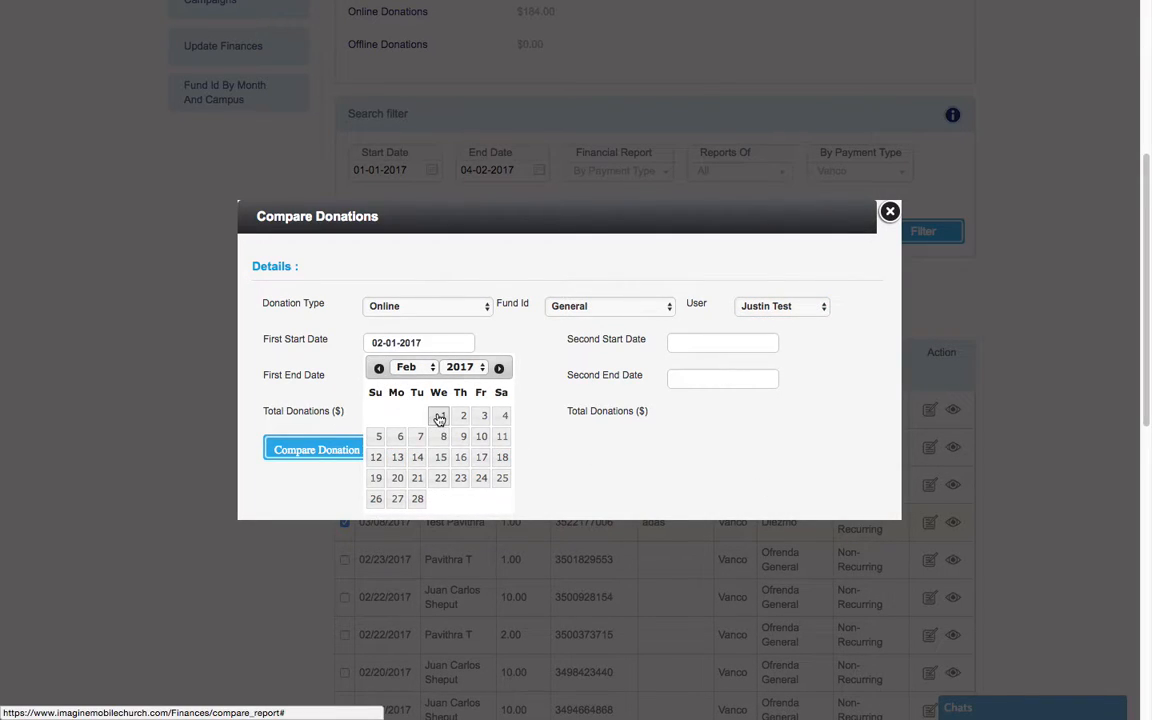
pyautogui.click(392, 383)
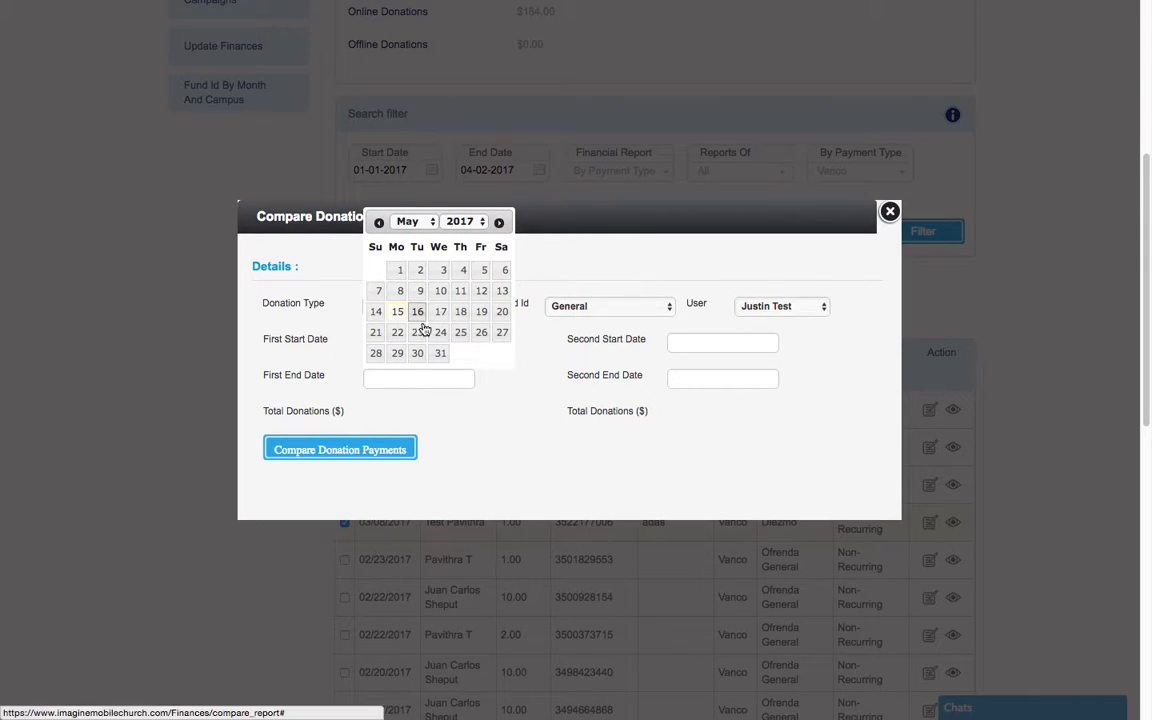
pyautogui.click(398, 353)
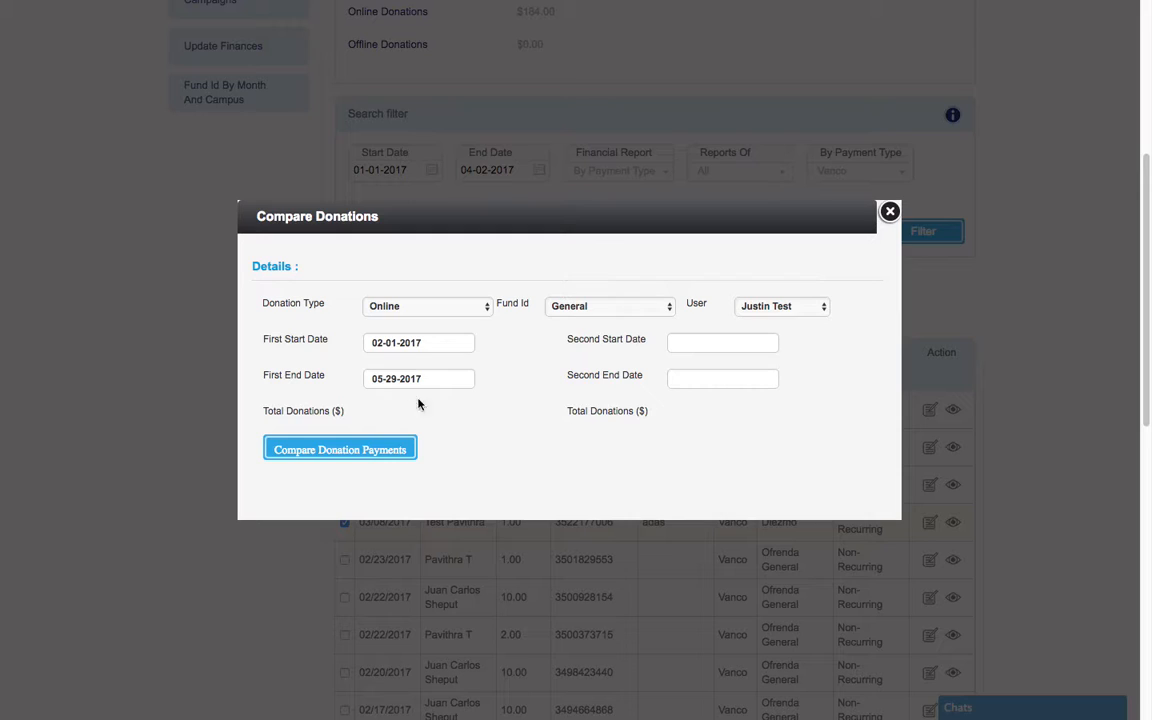
# Set the comparison's second period from 05-01-2017 to 05-24-2017, and close the Compare Donations form without running it.
pyautogui.click(688, 349)
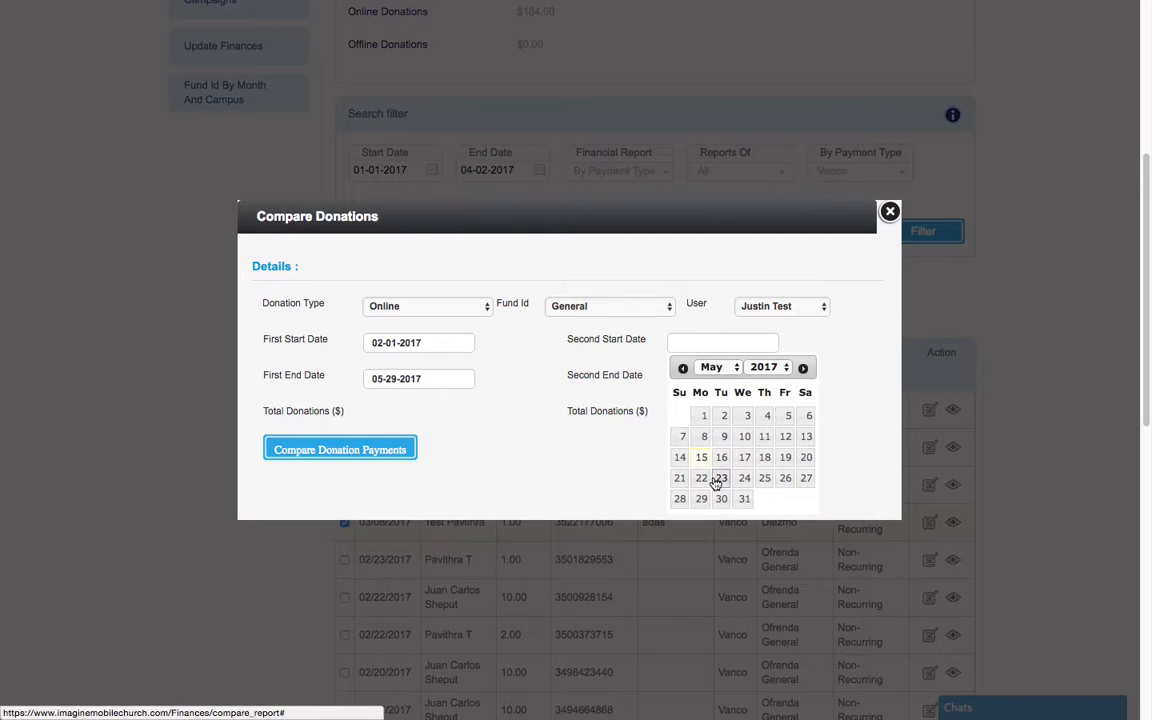
pyautogui.click(703, 416)
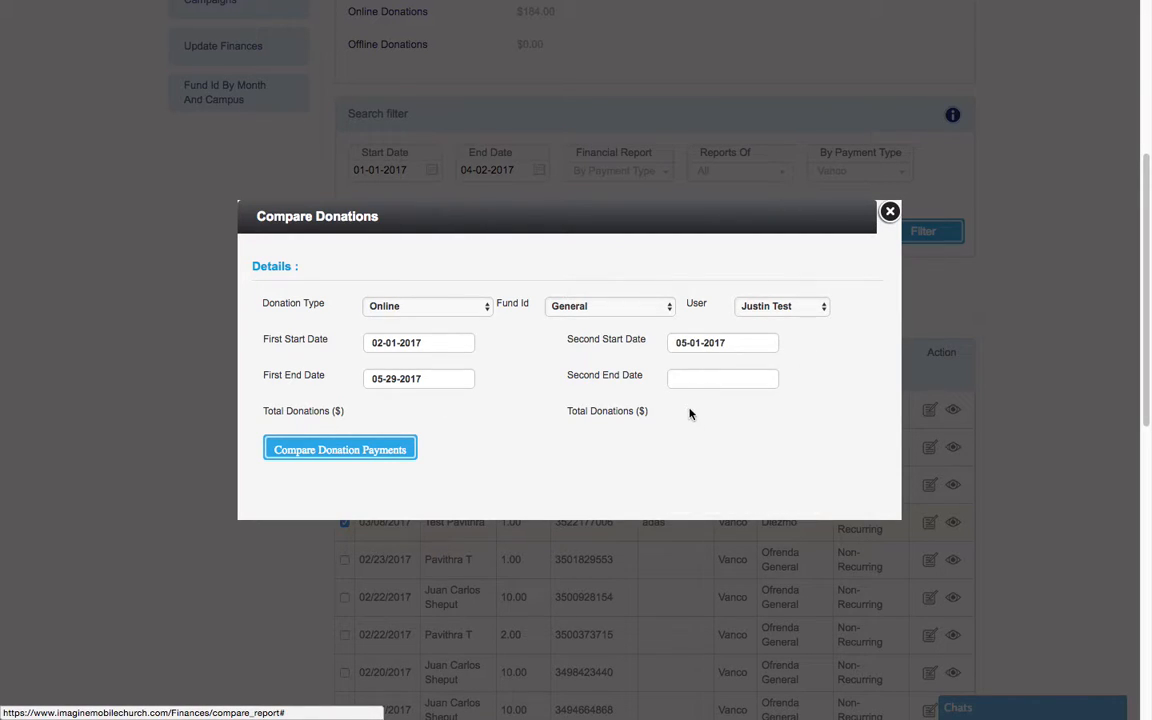
pyautogui.click(679, 380)
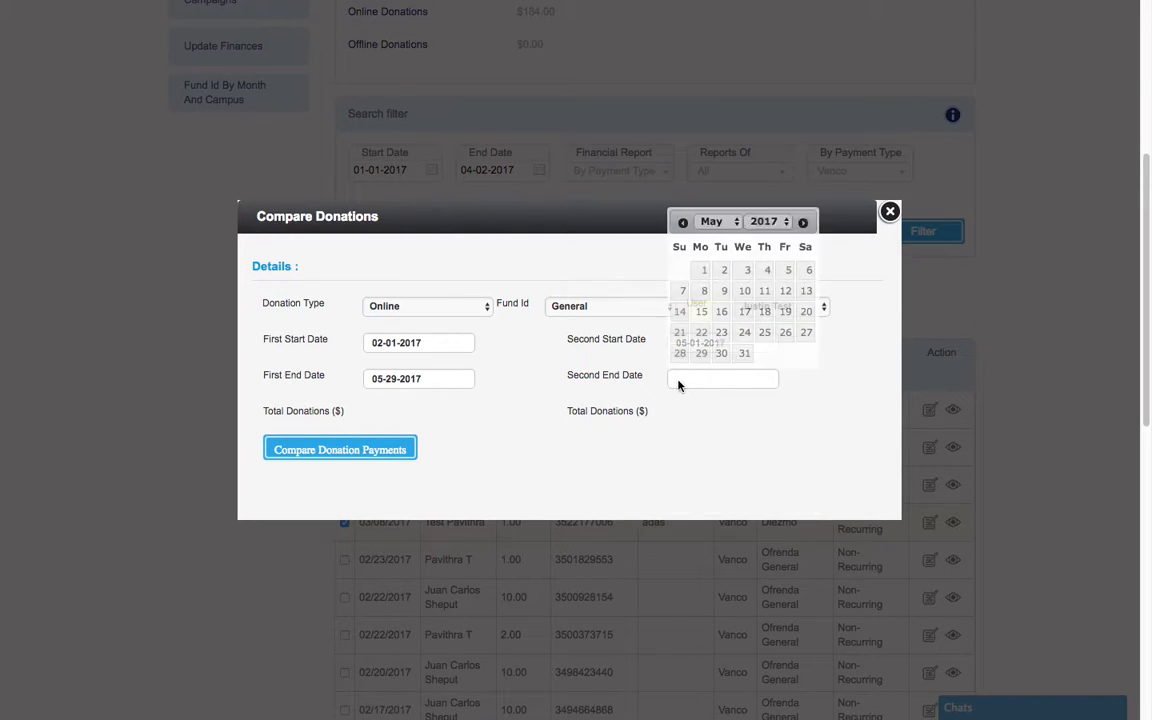
pyautogui.click(744, 332)
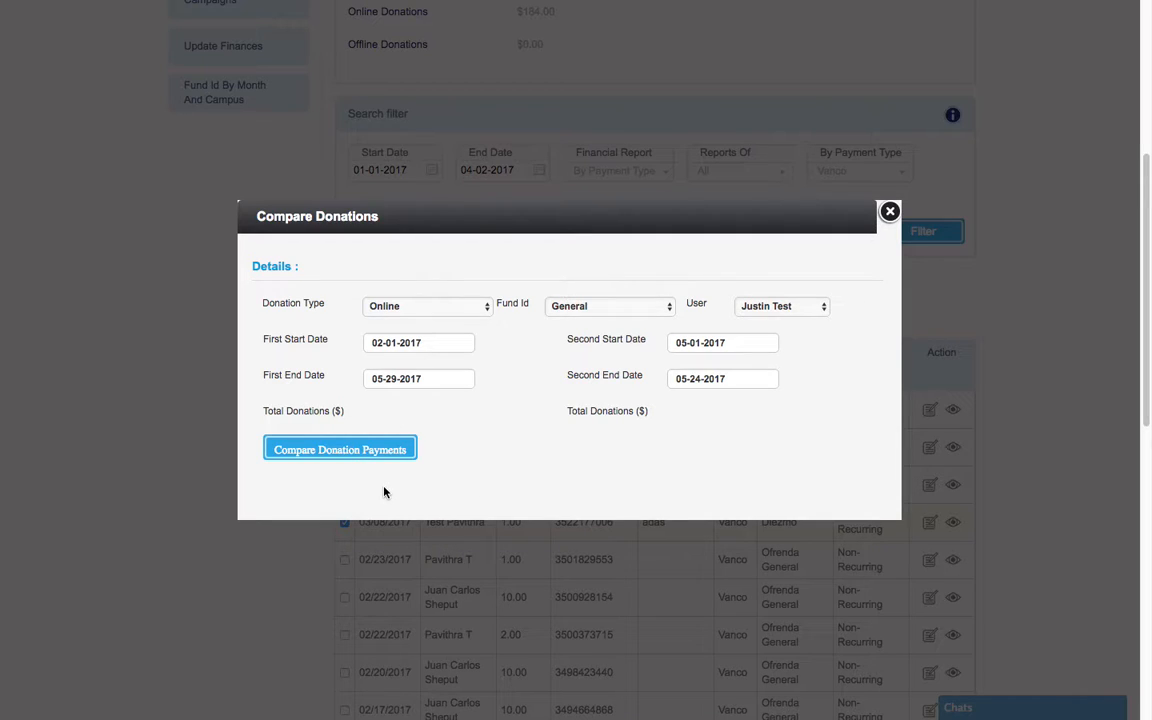
pyautogui.click(890, 214)
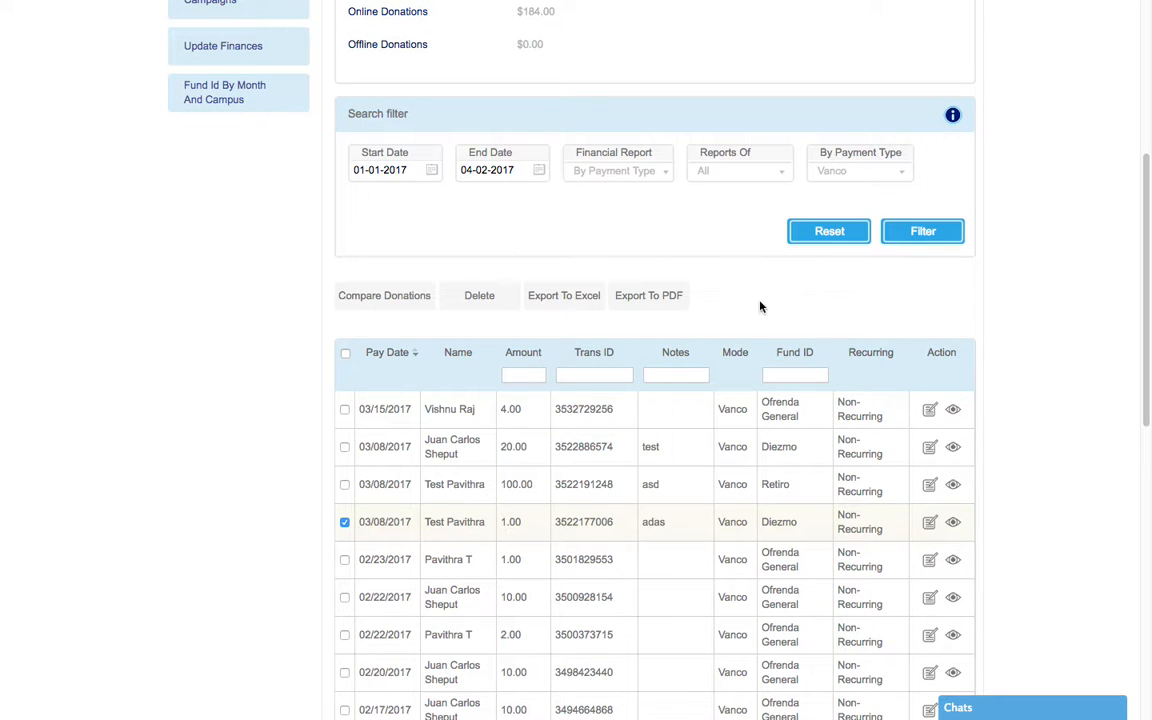
# Switch the donation report's Financial Report filter to By Fund ID.
pyautogui.scroll(3, 714, 322)
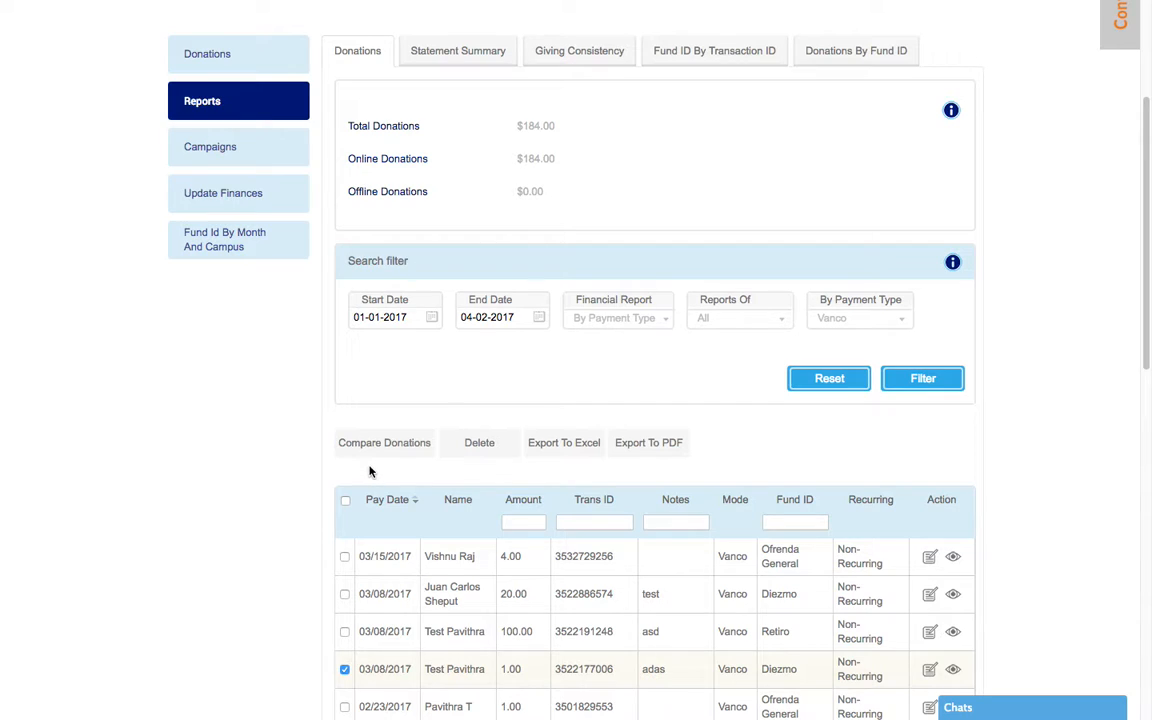
pyautogui.scroll(1, 537, 409)
pyautogui.scroll(3, 538, 408)
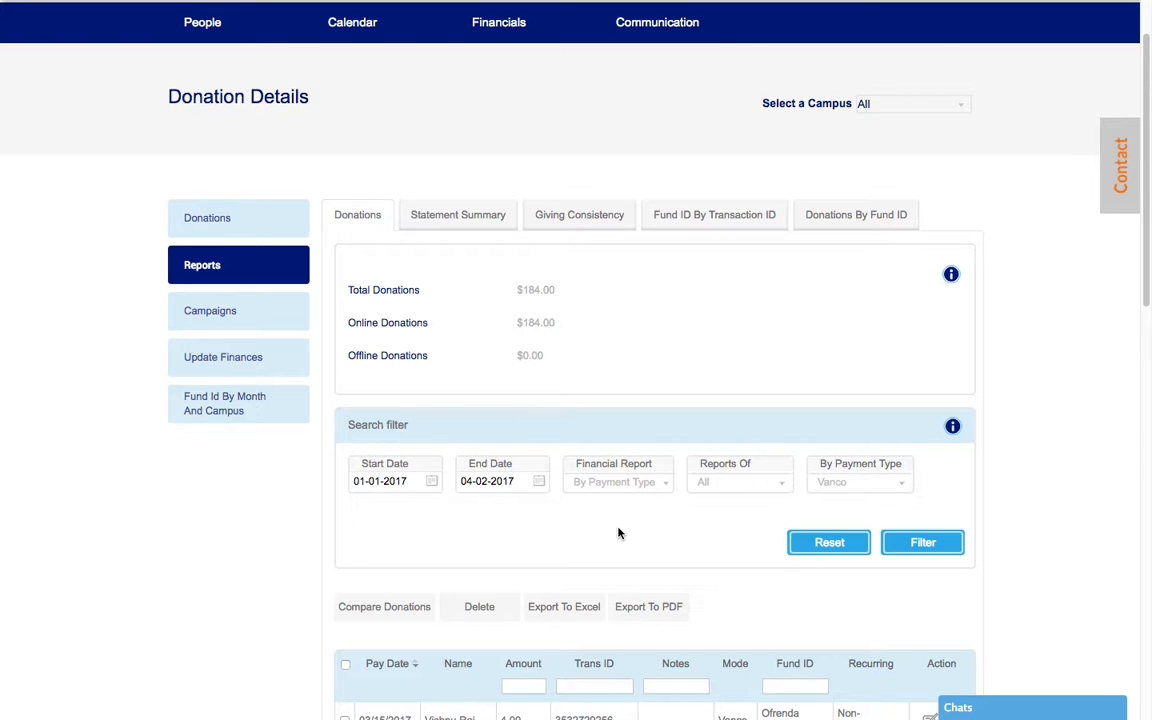
pyautogui.click(608, 486)
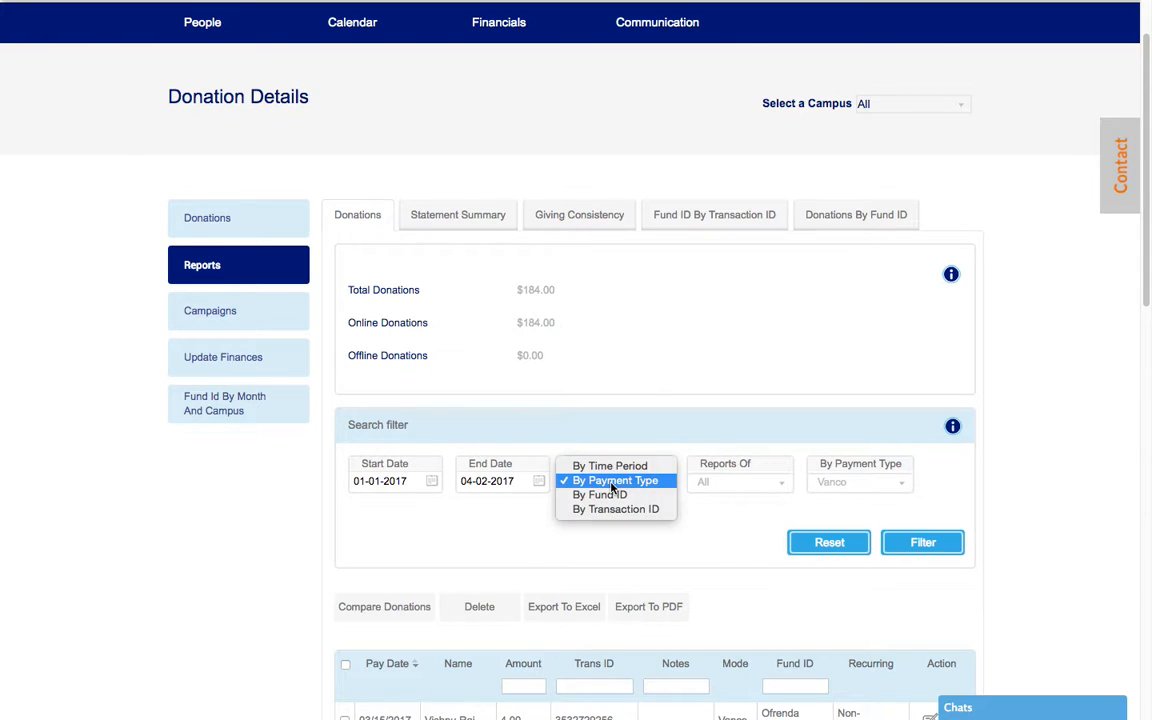
pyautogui.click(611, 499)
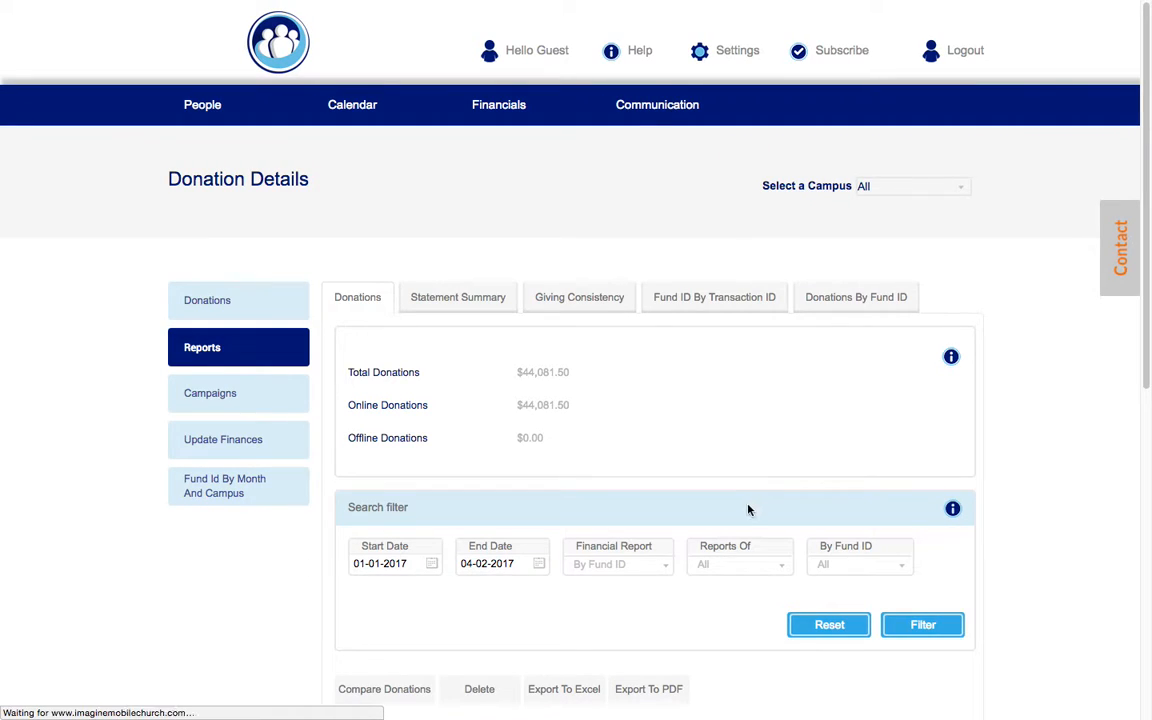
# Filter the donation report by the General fund.
pyautogui.scroll(-5, 748, 510)
pyautogui.scroll(-1, 746, 512)
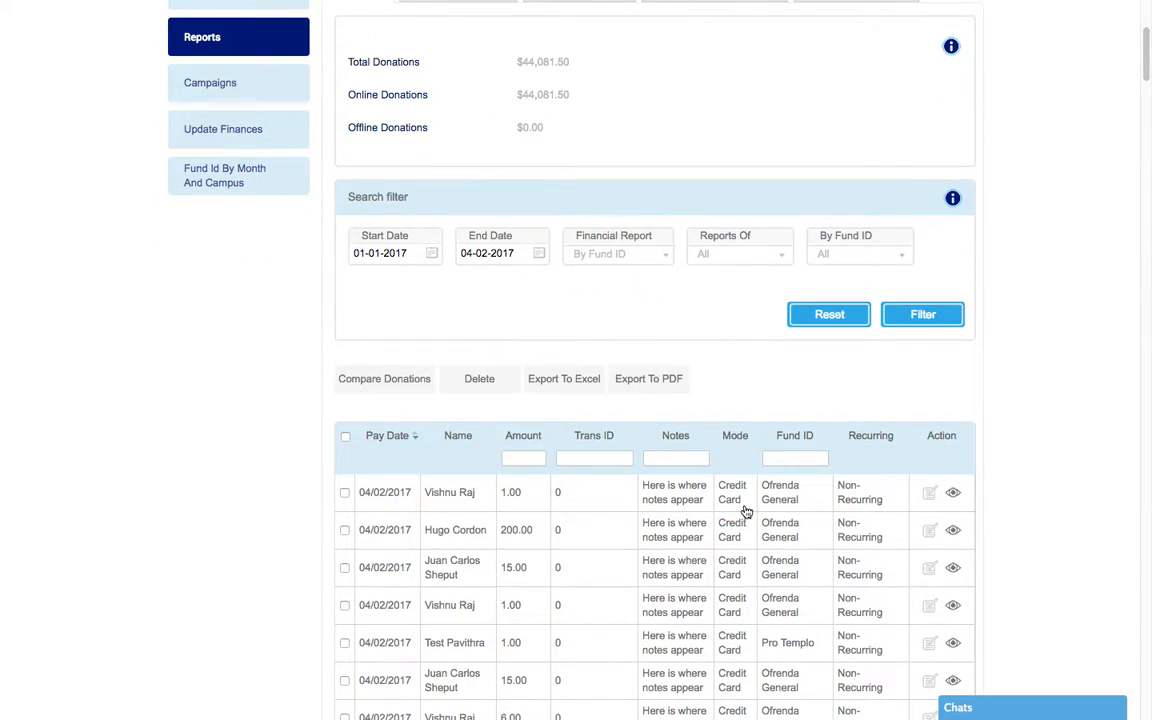
pyautogui.click(830, 254)
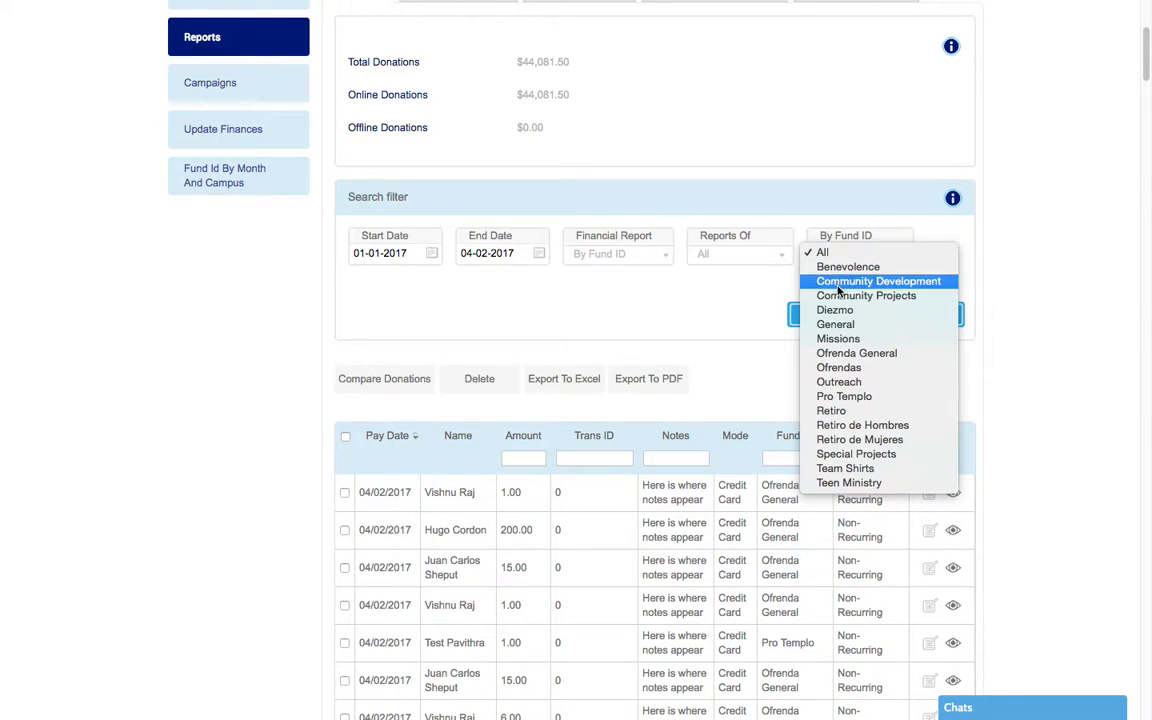
pyautogui.click(835, 324)
pyautogui.click(836, 325)
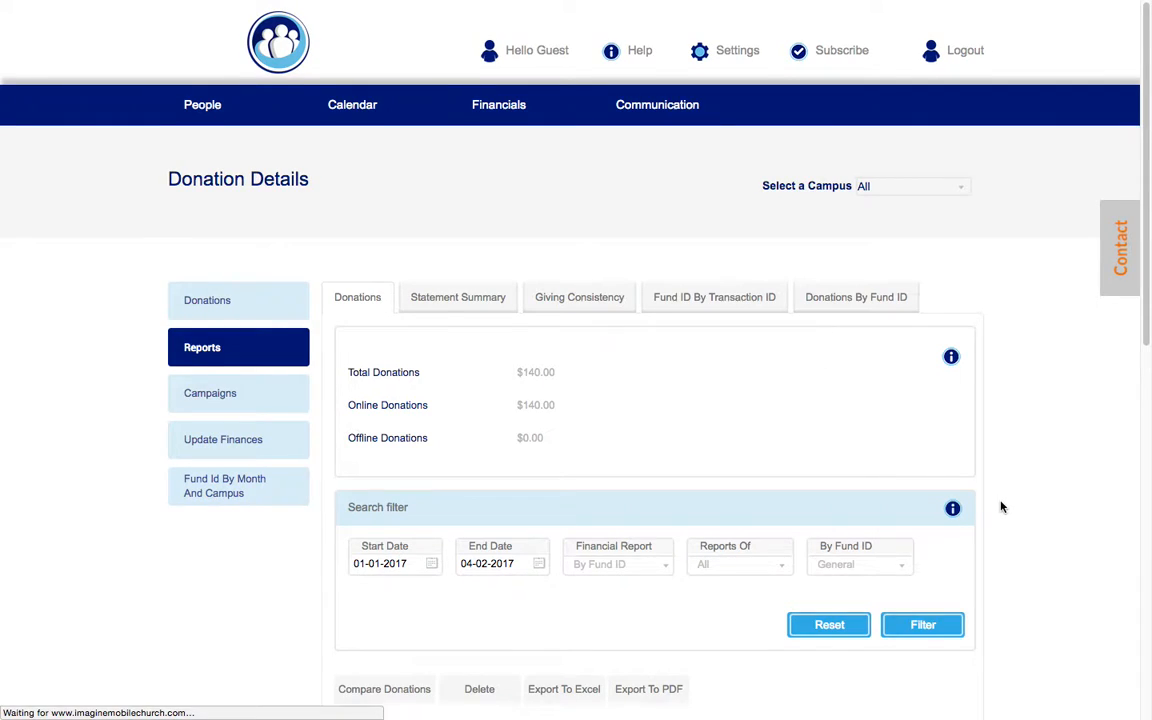
# Set the report's end date to 05-14-2017 and filter for donations from all funds.
pyautogui.scroll(-5, 992, 506)
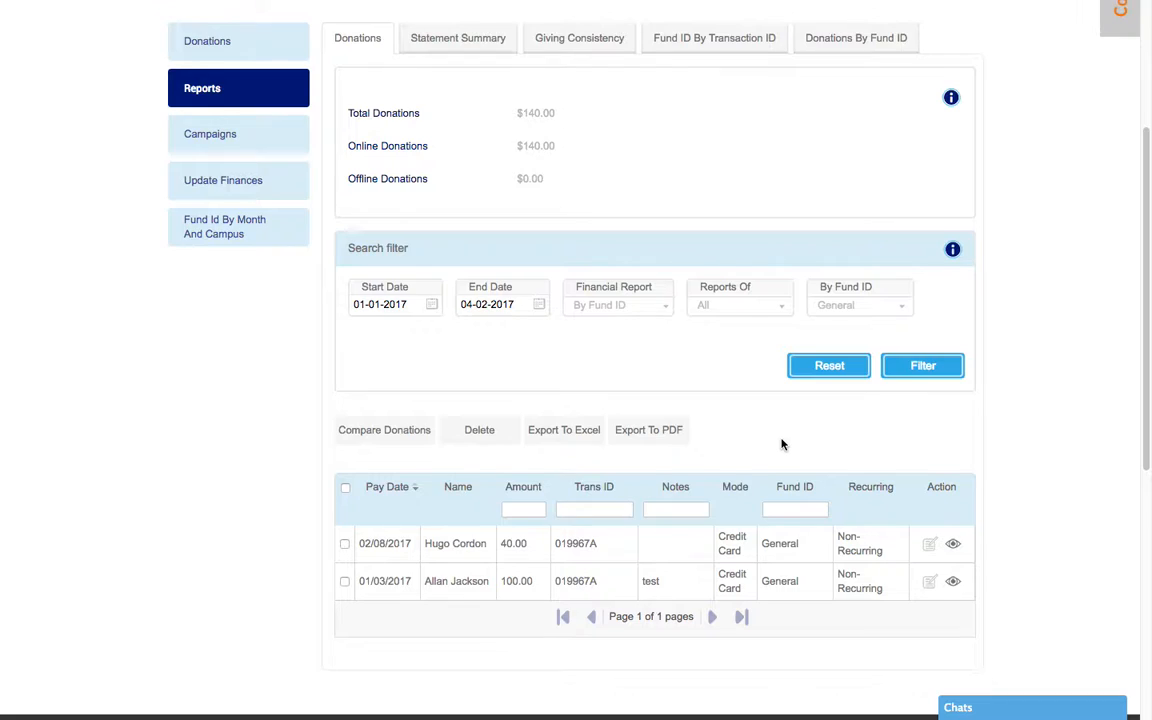
pyautogui.scroll(1, 782, 442)
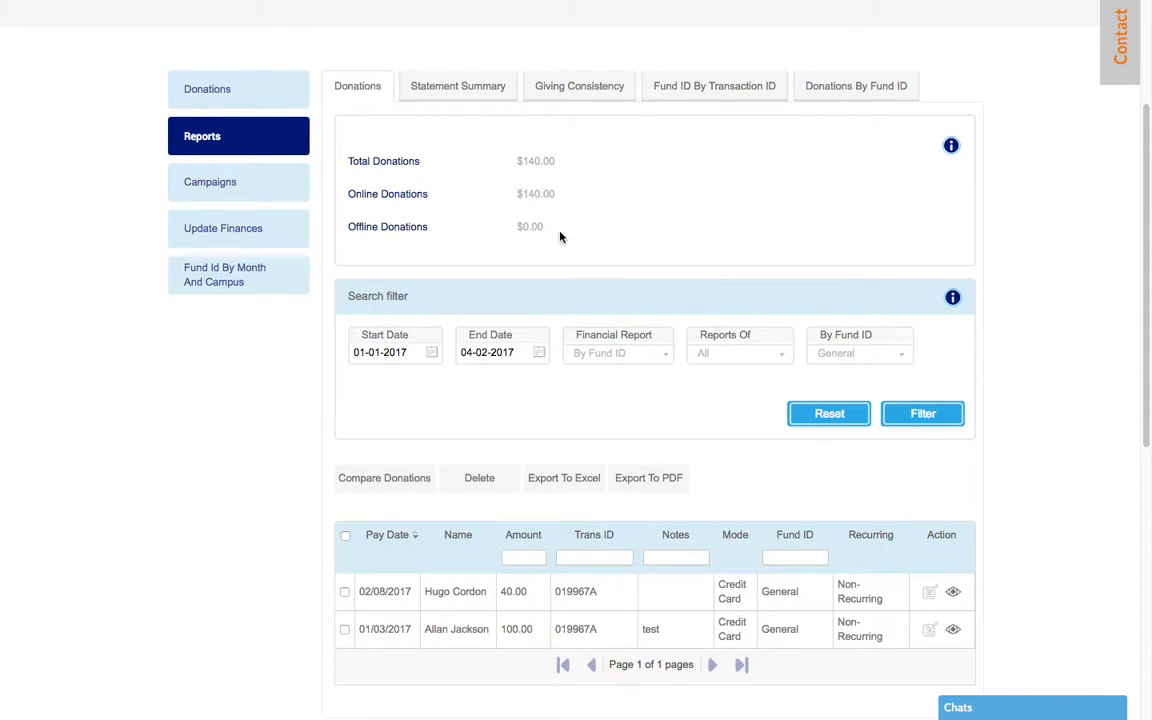
pyautogui.click(539, 354)
pyautogui.click(631, 375)
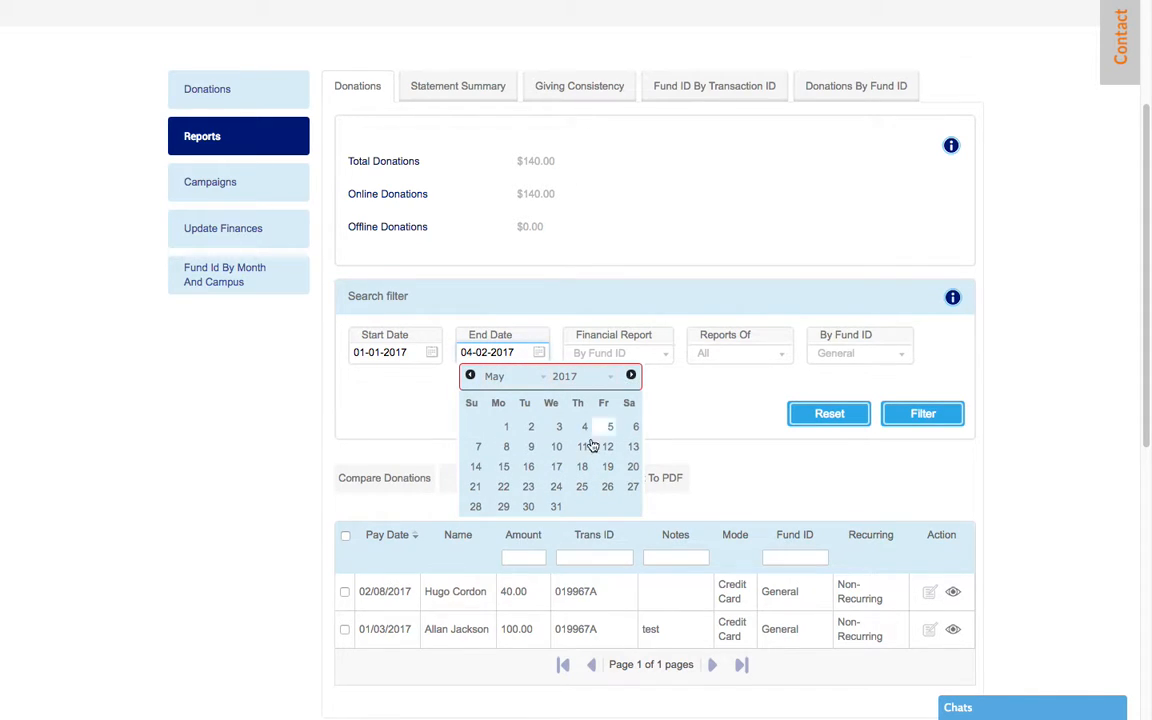
pyautogui.click(476, 466)
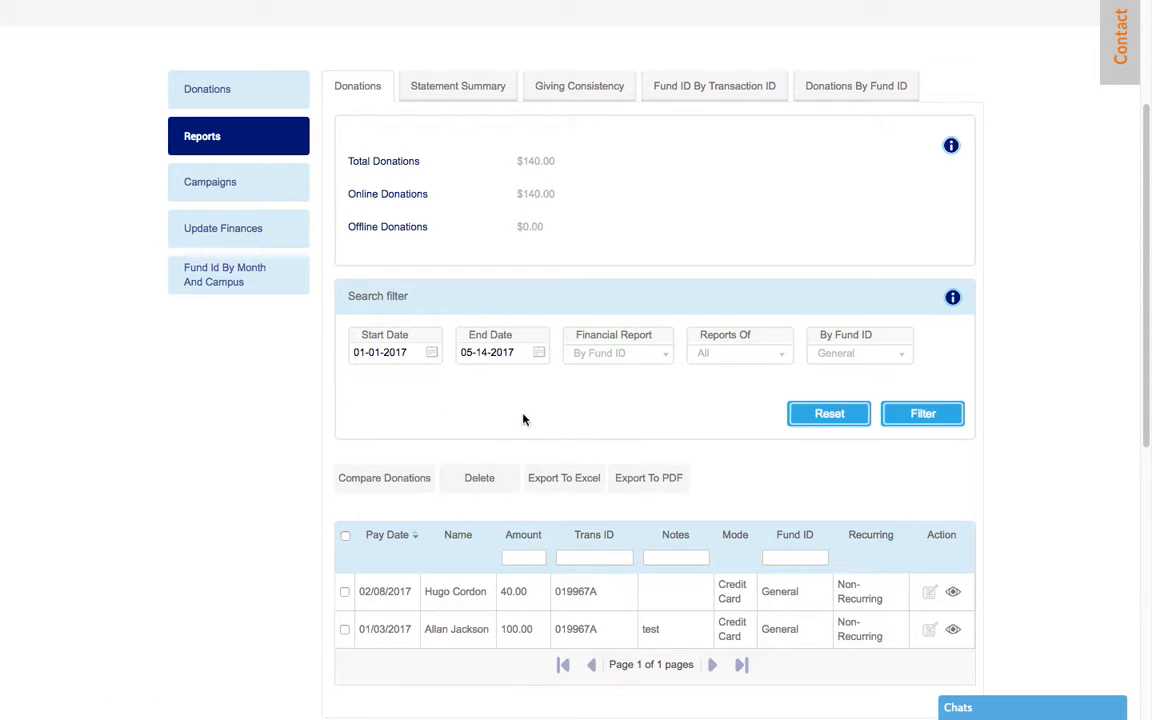
pyautogui.click(836, 355)
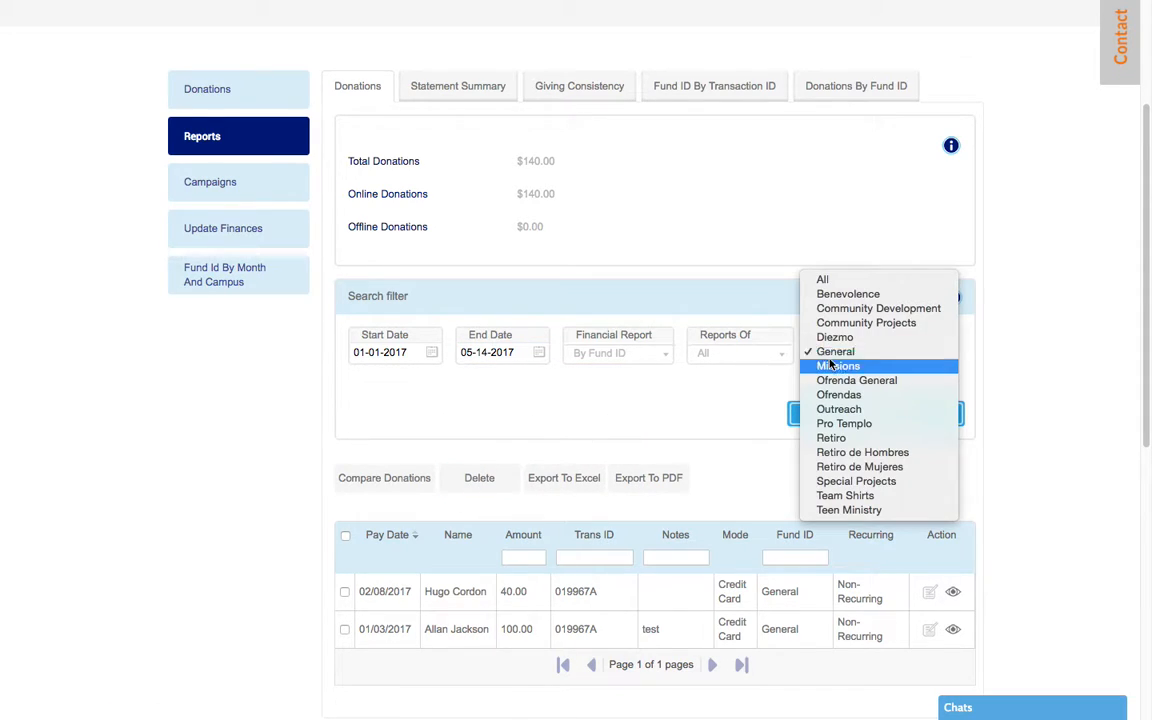
pyautogui.click(823, 283)
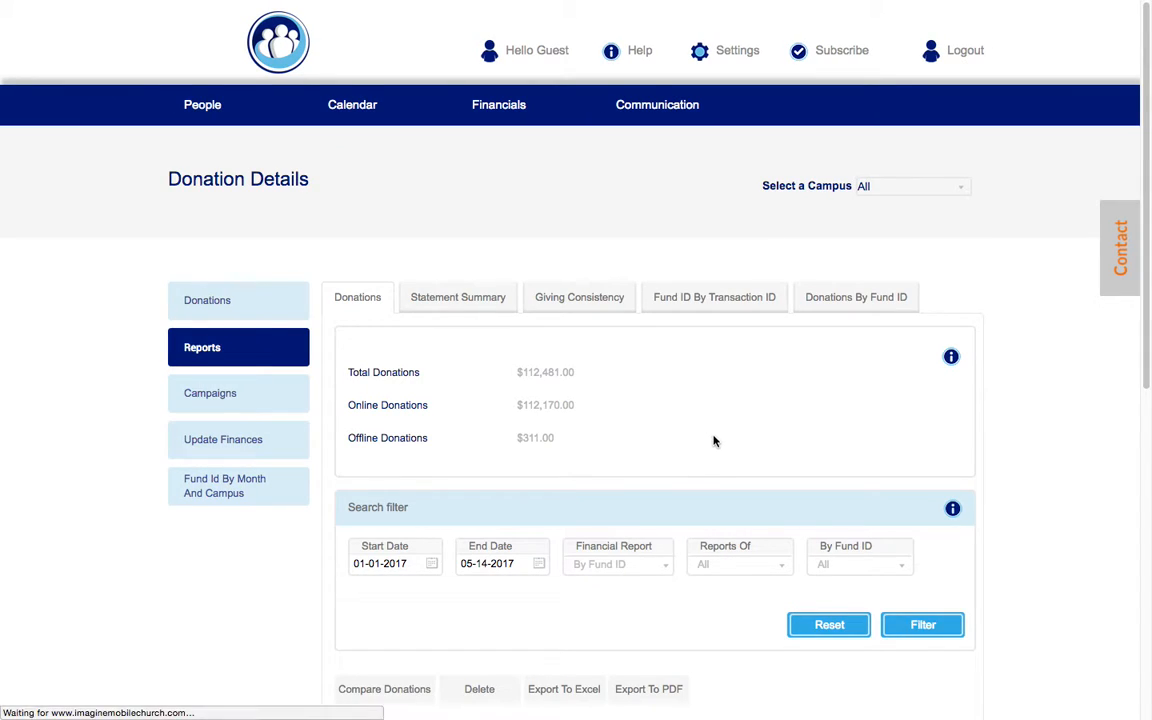
# Examine the total, online and offline donation amounts and the donation list for the selected date range.
pyautogui.scroll(-3, 709, 434)
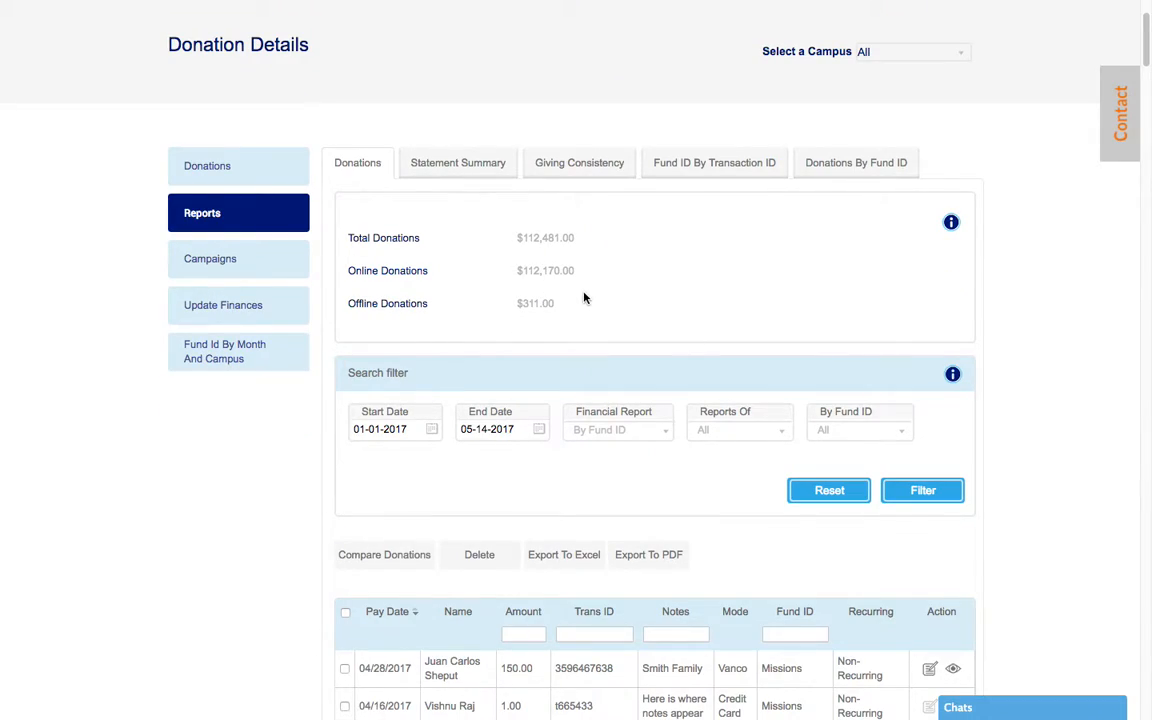
pyautogui.scroll(-3, 586, 298)
pyautogui.scroll(-1, 586, 298)
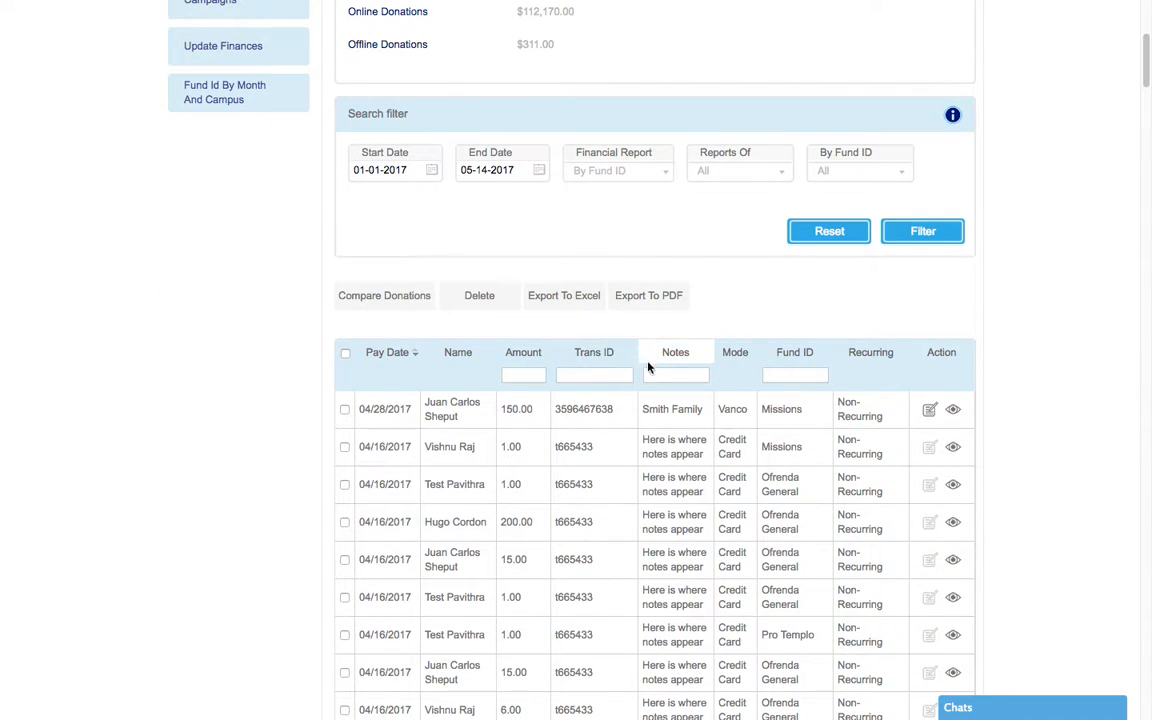
pyautogui.scroll(1, 610, 340)
pyautogui.scroll(3, 608, 341)
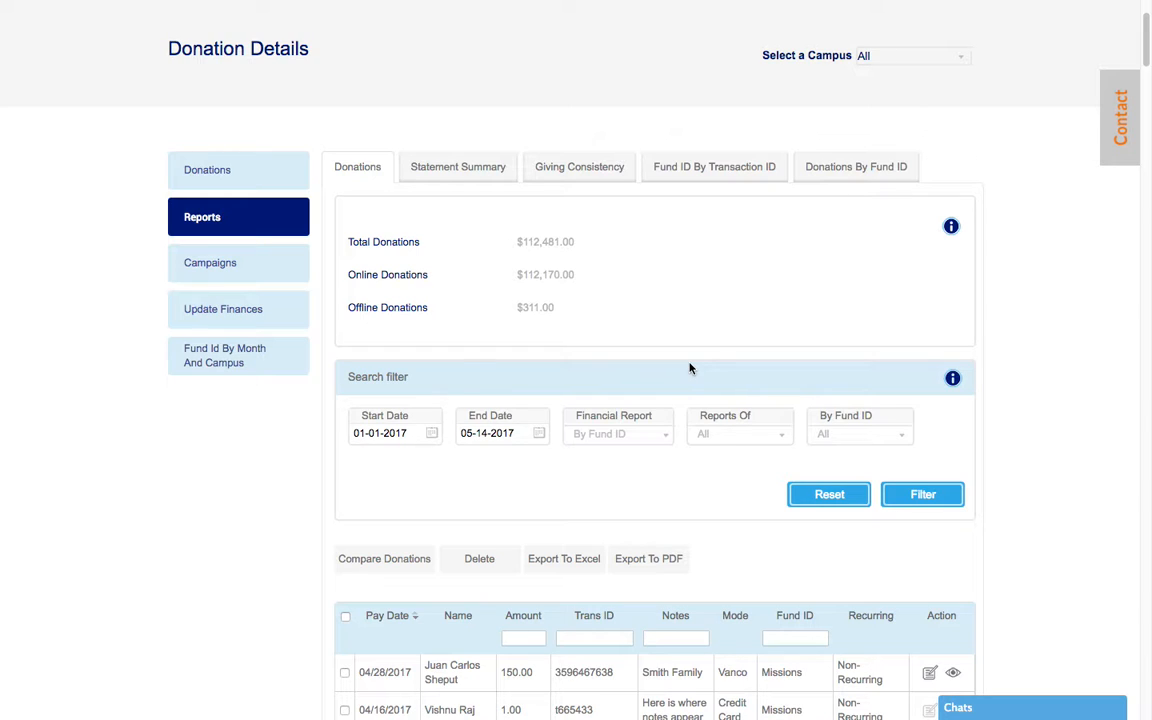
pyautogui.scroll(1, 680, 369)
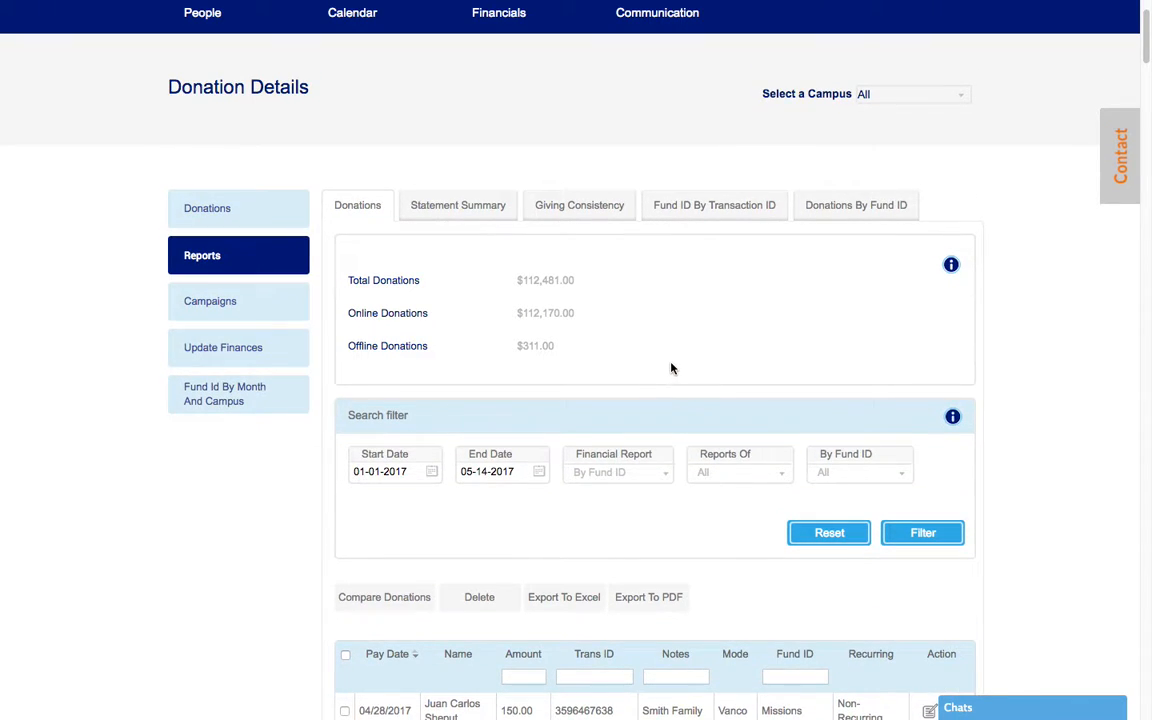
pyautogui.scroll(2, 671, 369)
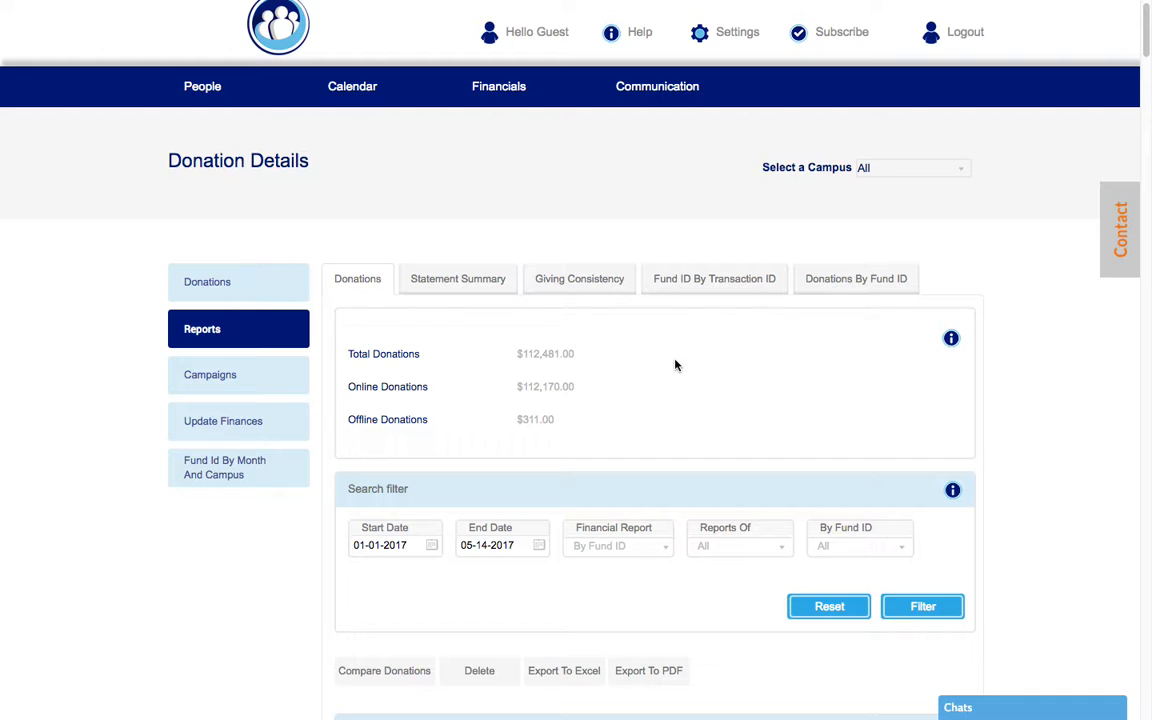
pyautogui.scroll(1, 676, 374)
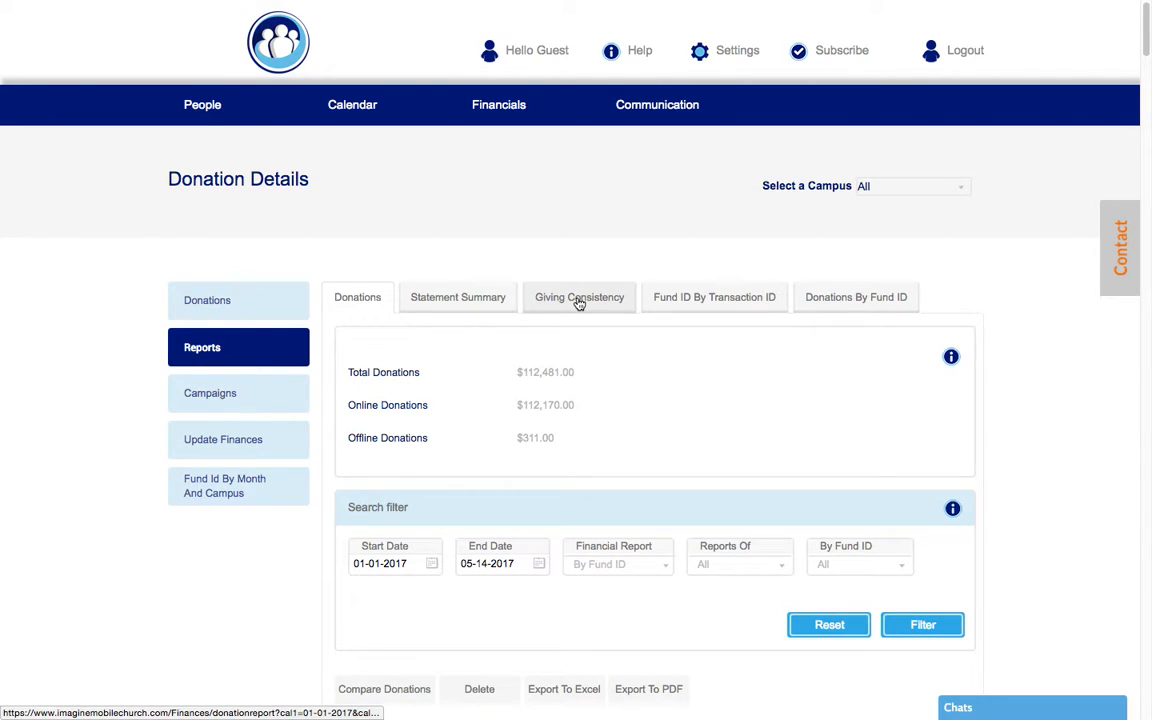
# View the Statement Summary page and return to the Donation Details report.
pyautogui.click(481, 300)
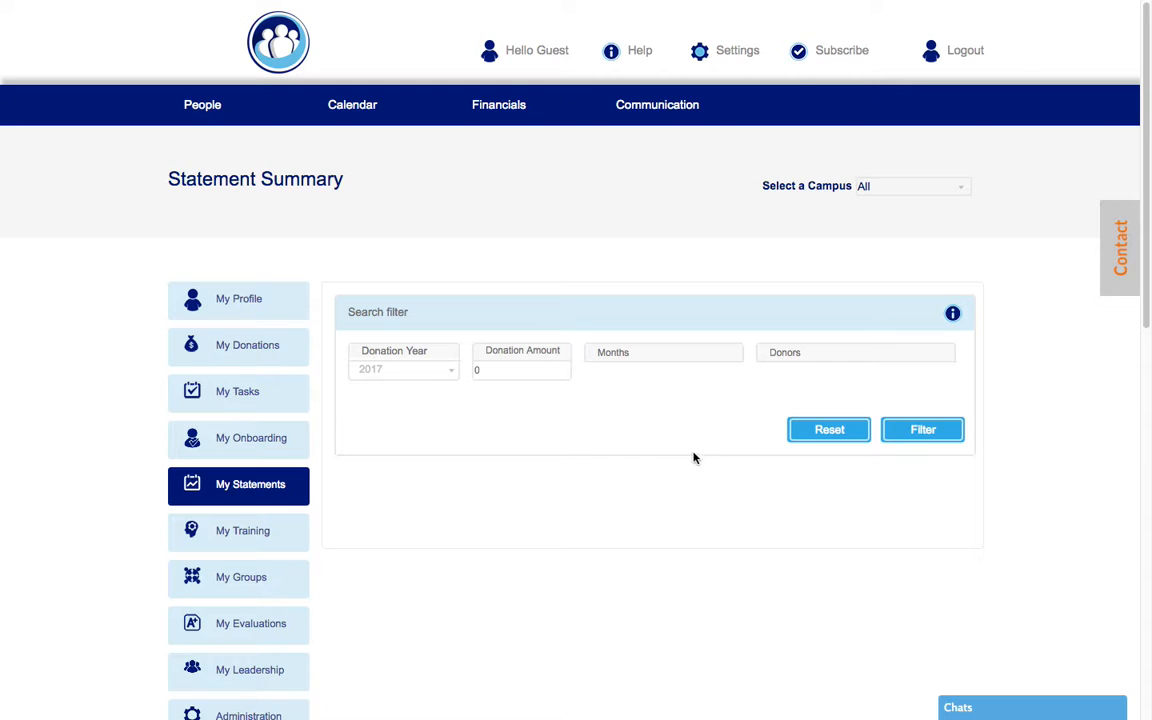
pyautogui.moveTo(150, 2)
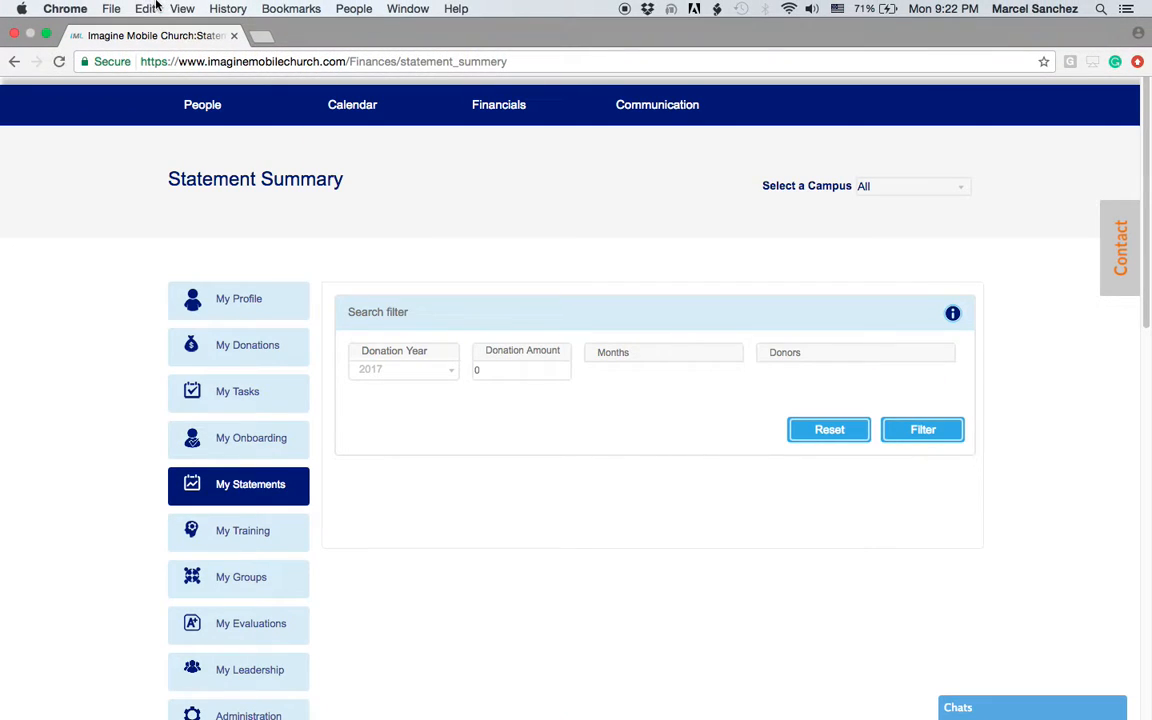
pyautogui.click(13, 62)
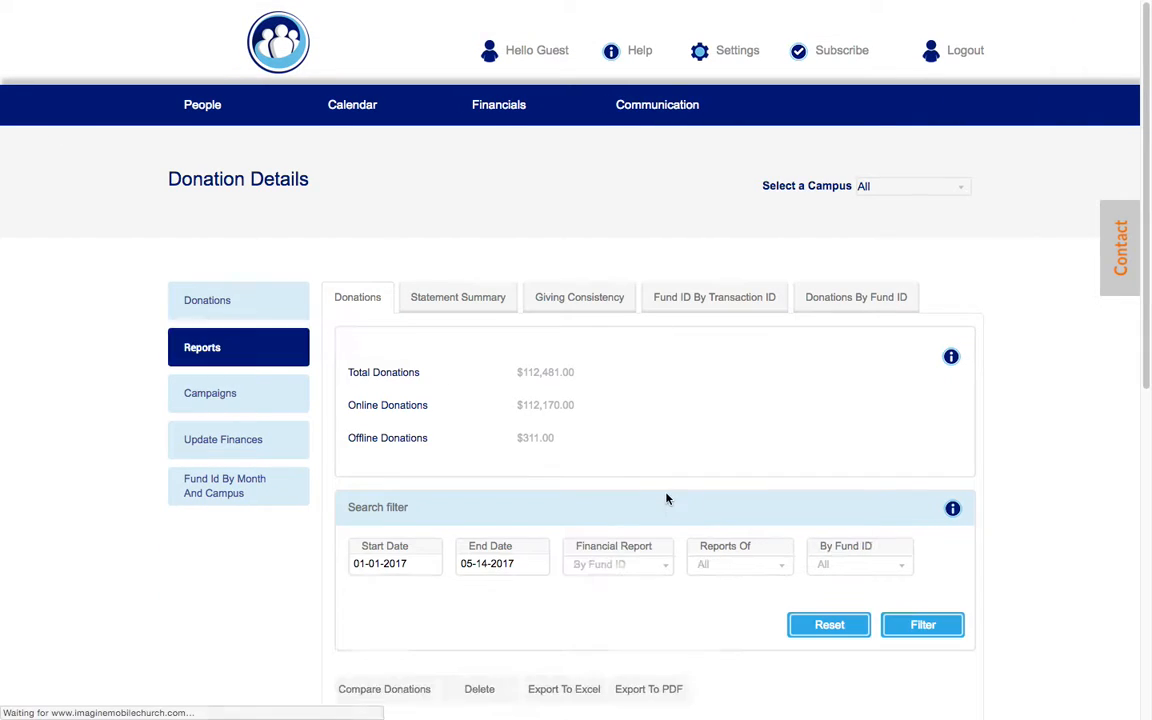
# Check the choices of the Reports Of filter and keep it on All.
pyautogui.scroll(-2, 768, 613)
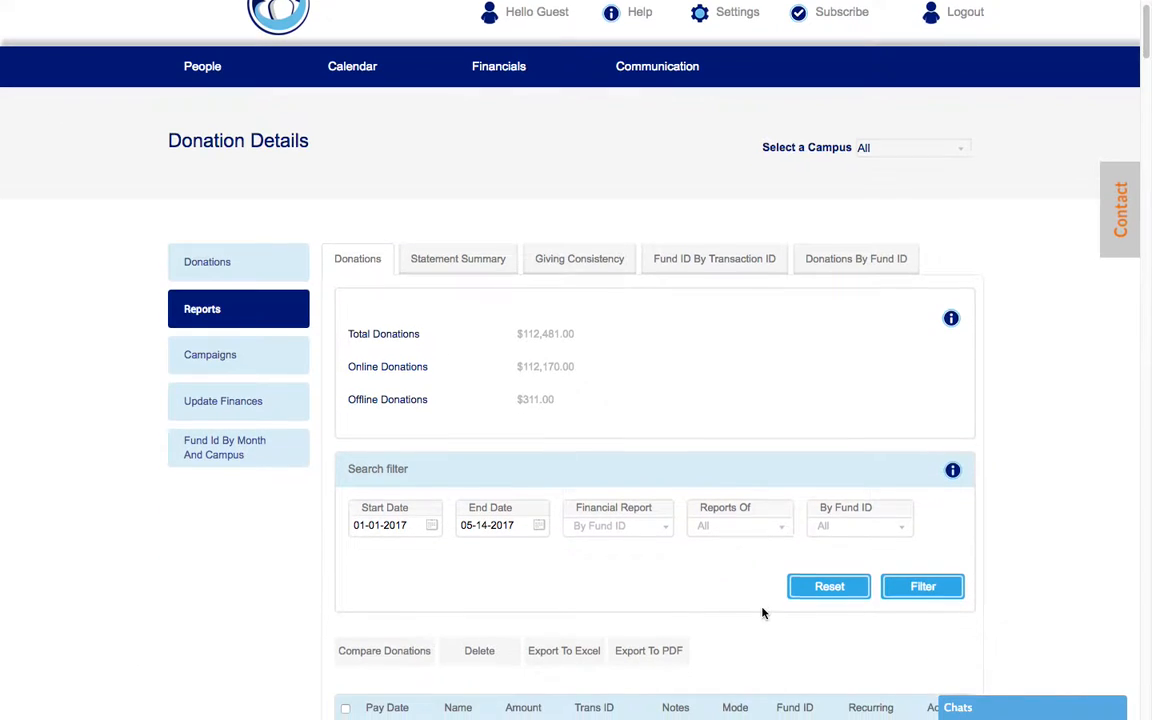
pyautogui.scroll(-5, 754, 605)
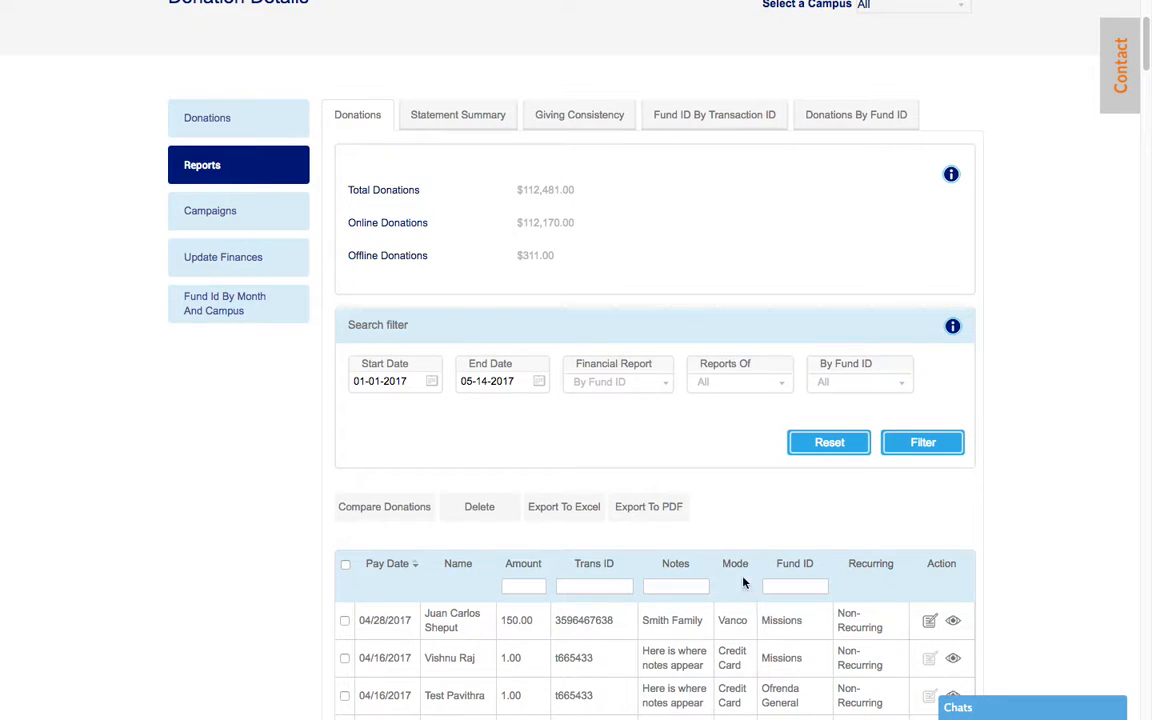
pyautogui.click(743, 384)
pyautogui.click(640, 298)
# Open Financial Reports from the Financials section.
pyautogui.scroll(6, 560, 500)
pyautogui.moveTo(510, 115)
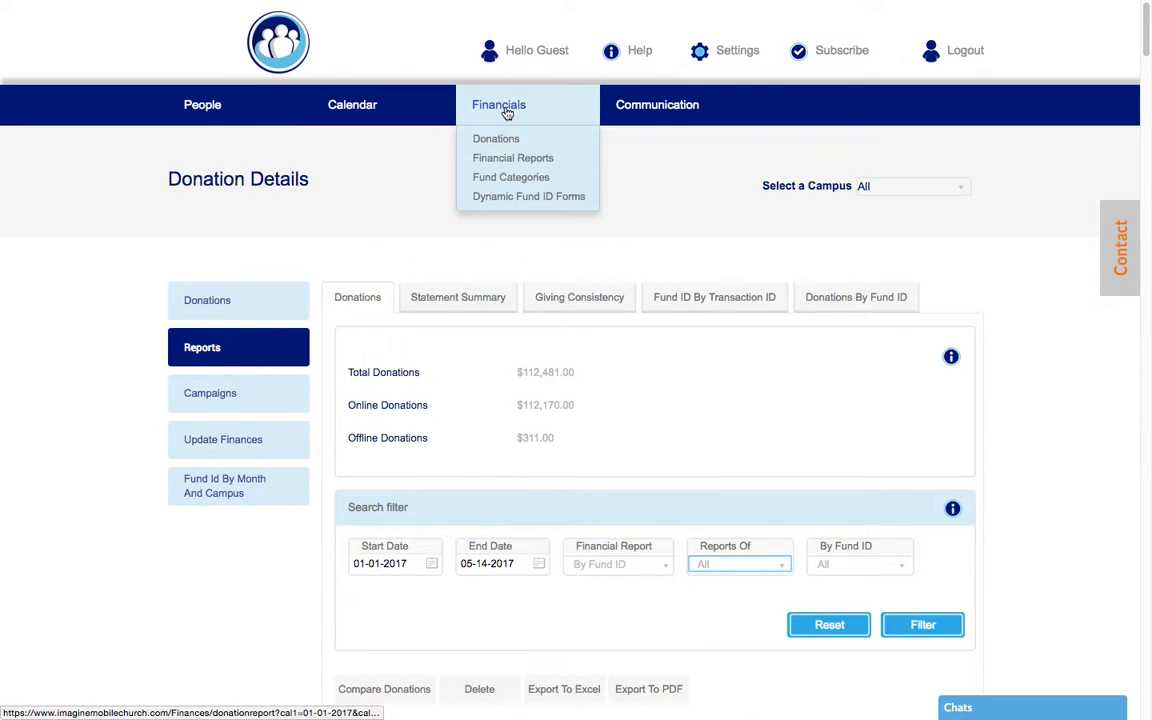
pyautogui.click(498, 159)
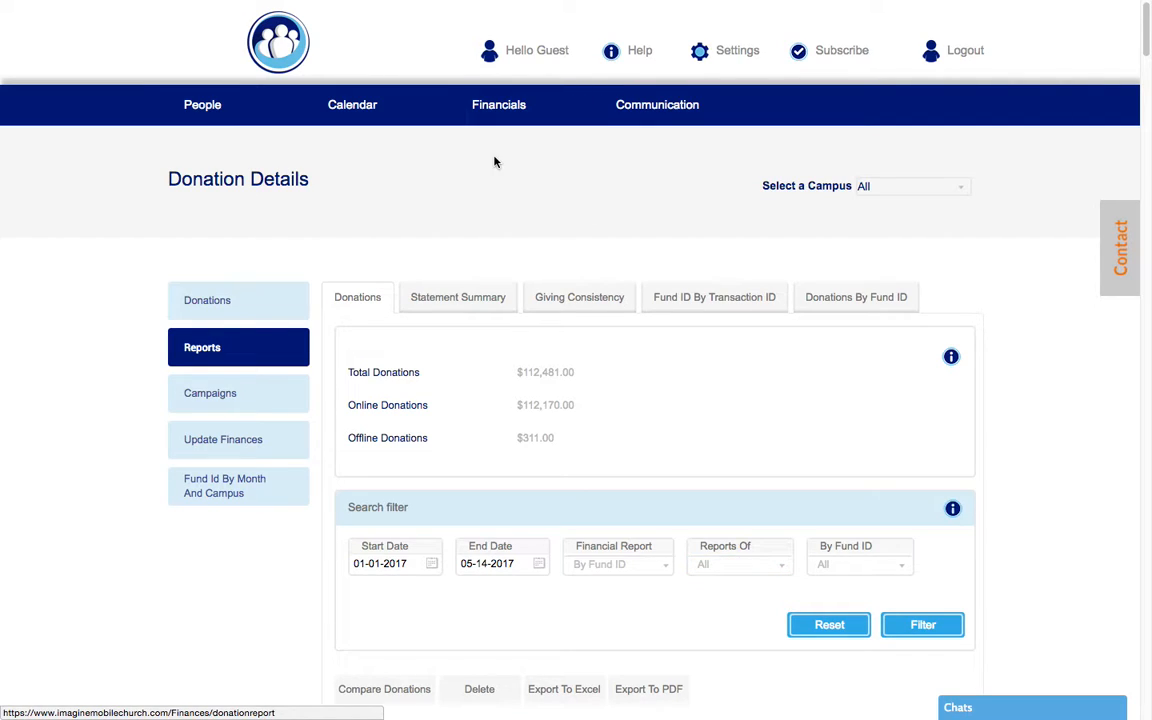